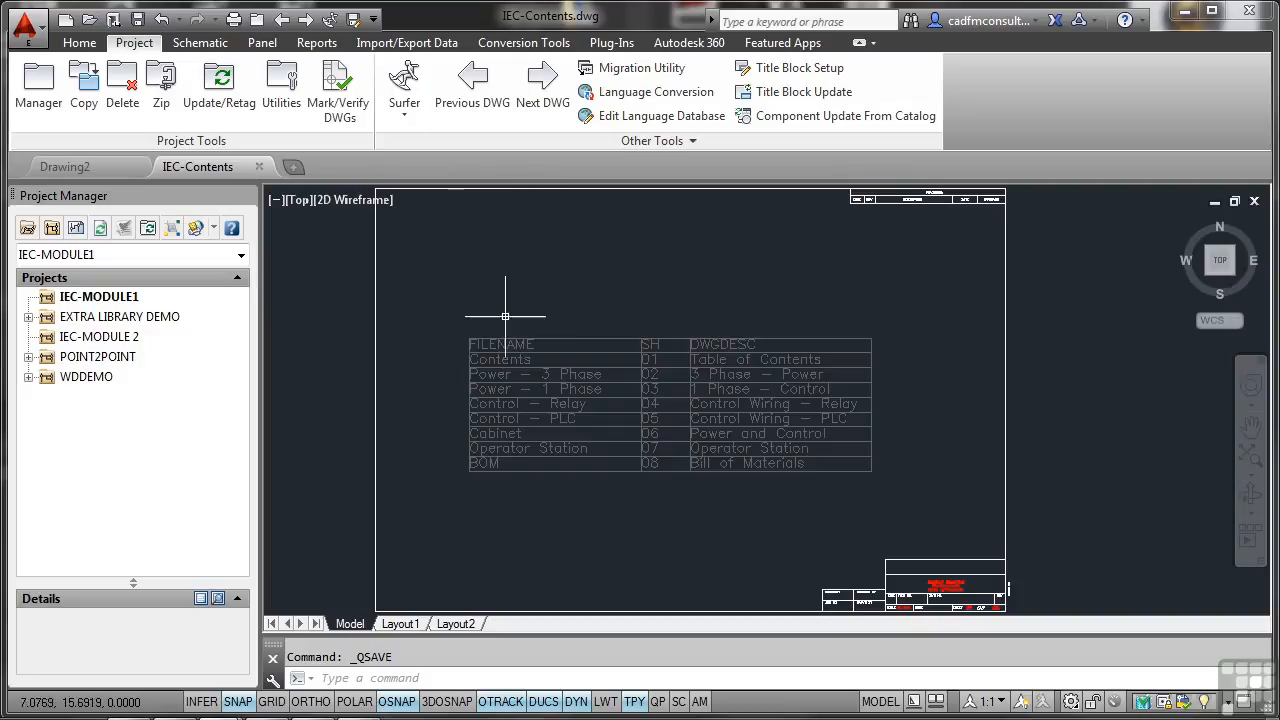
# Add the active drawing IEC-Contents.dwg to the IEC-MODULE1 project and apply the project default values to its drawing settings.
pyautogui.rightClick(120, 298)
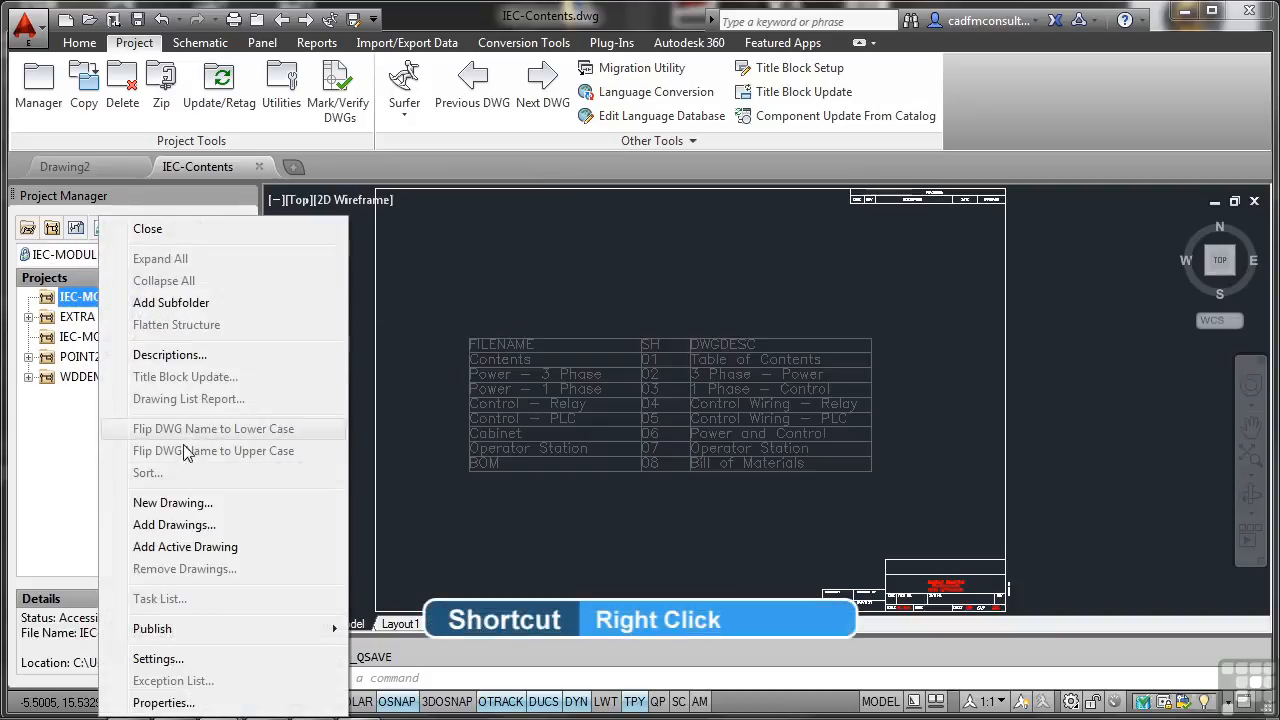
pyautogui.click(193, 553)
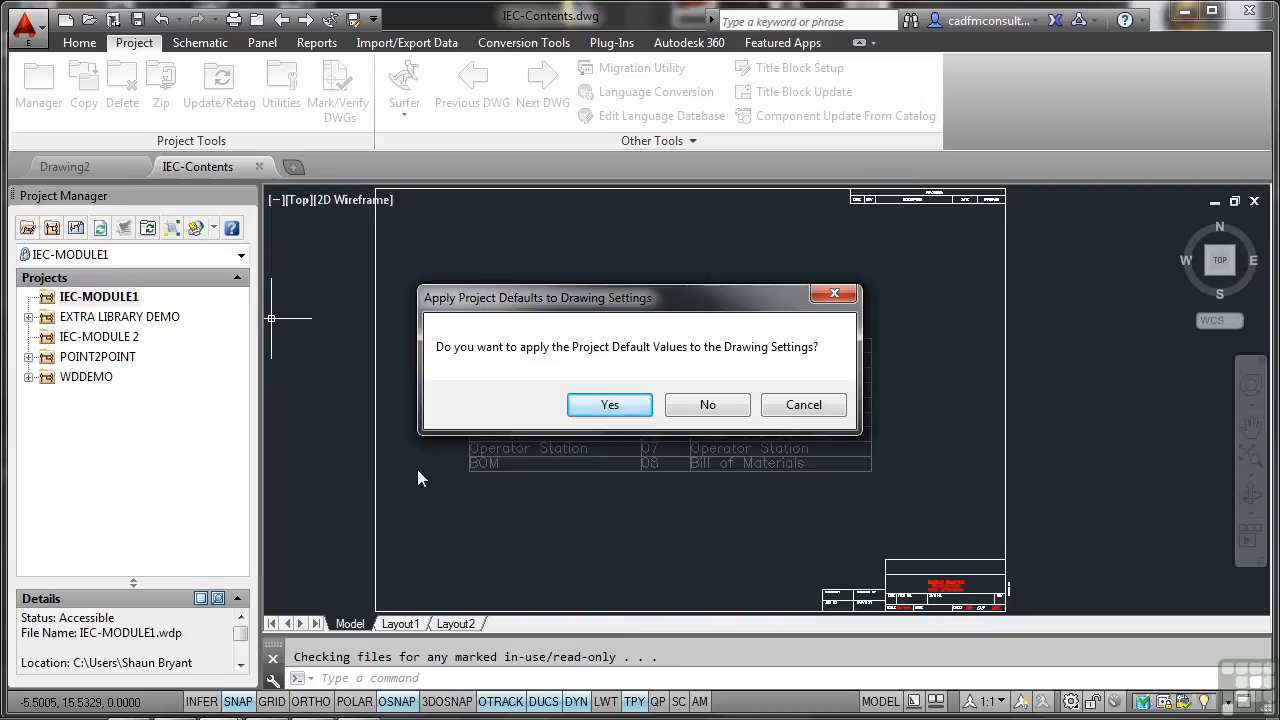
pyautogui.click(593, 407)
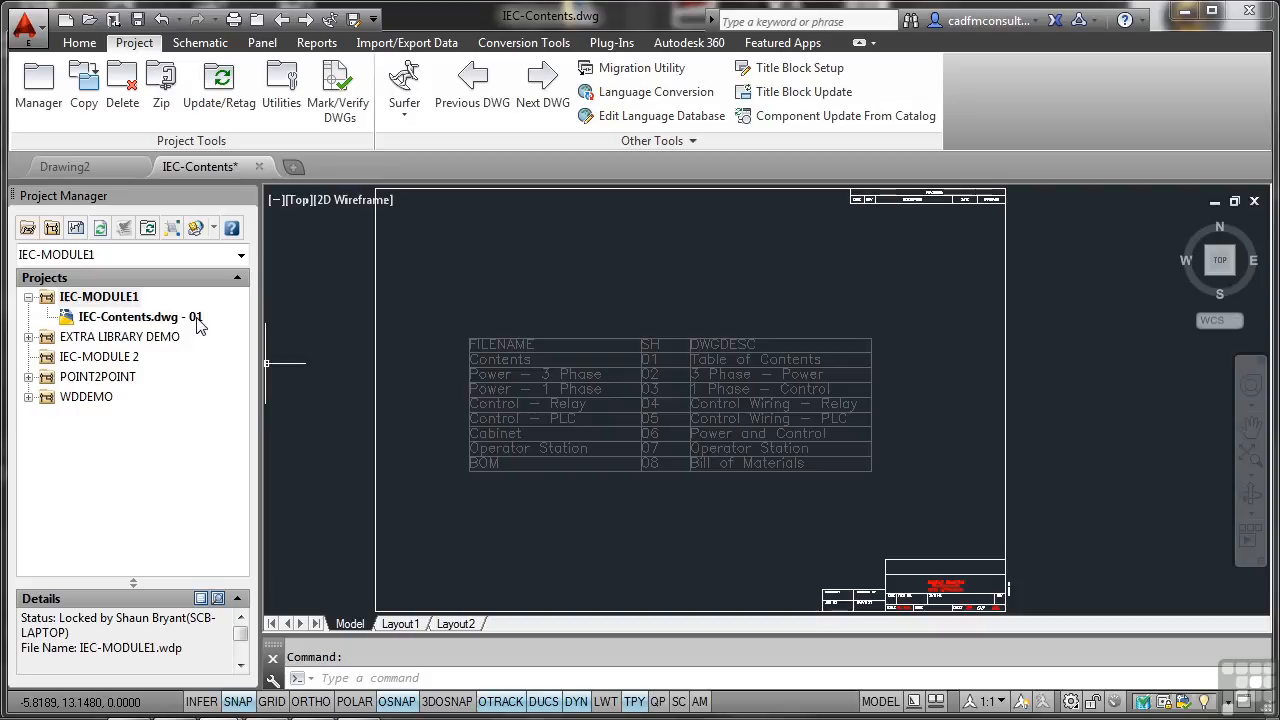
# Review the sheet and drawing values in the drawing properties of IEC-Contents.dwg.
pyautogui.rightClick(139, 320)
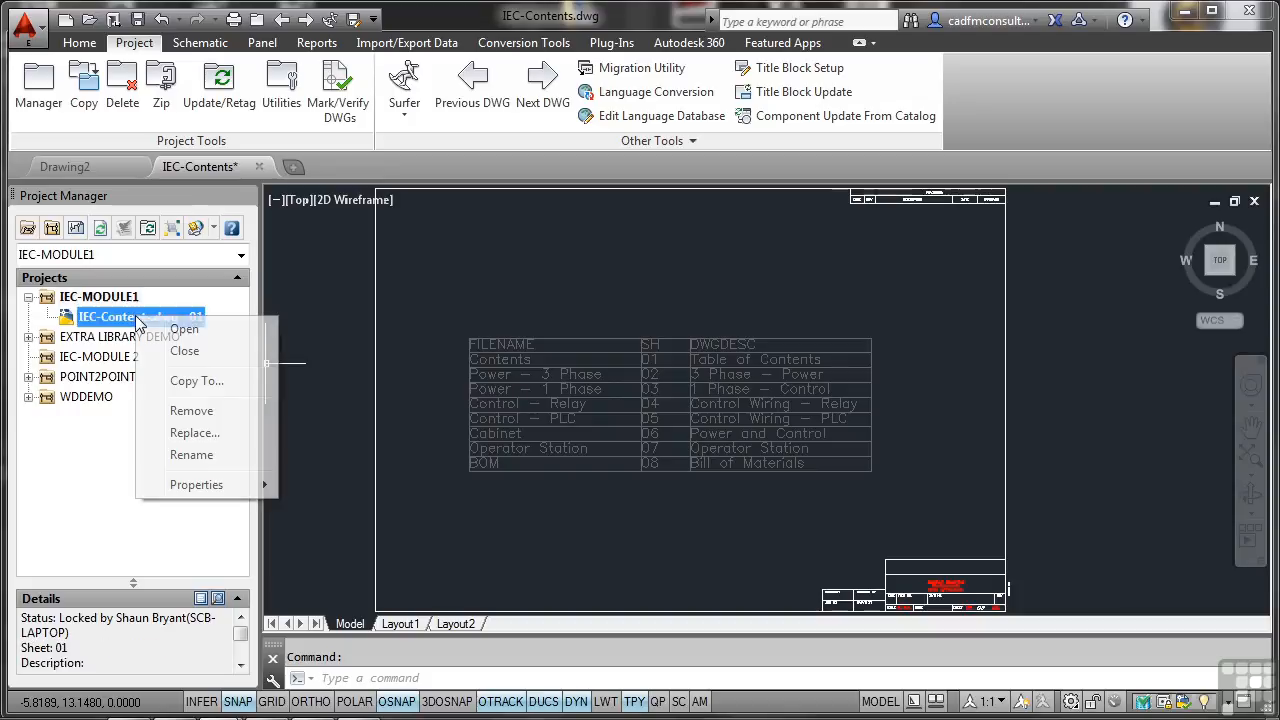
pyautogui.moveTo(210, 488)
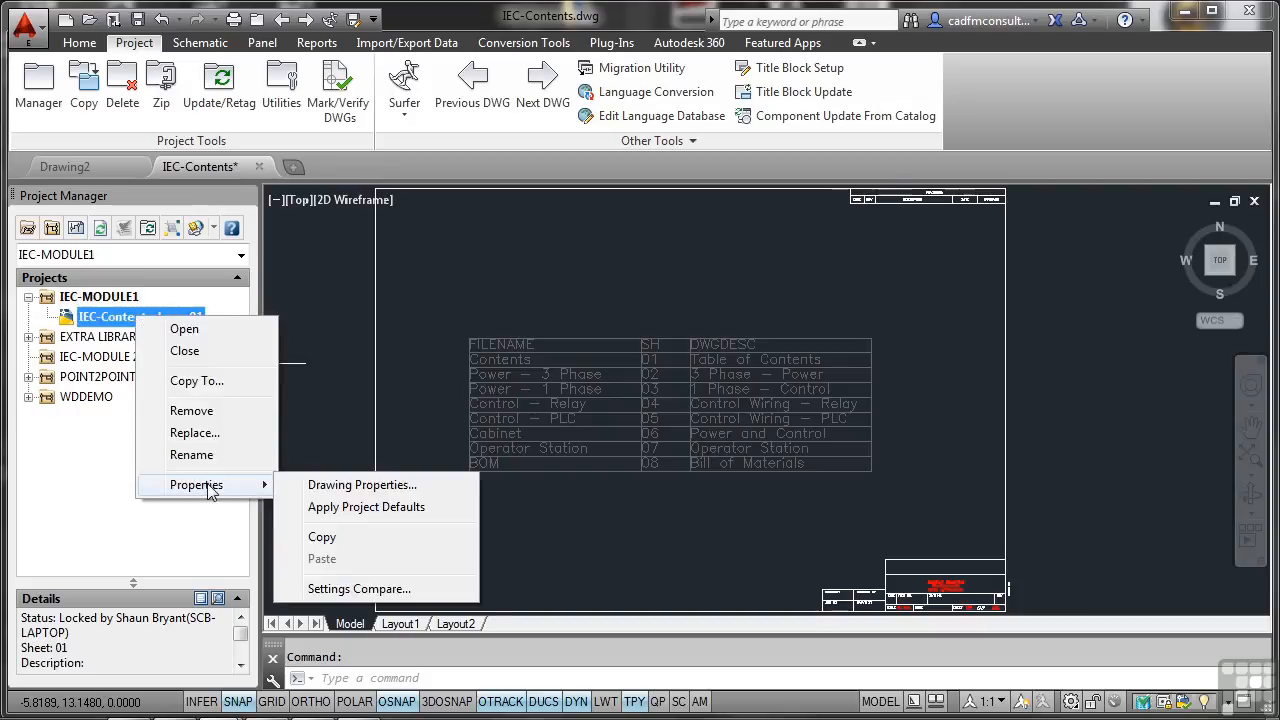
pyautogui.click(316, 486)
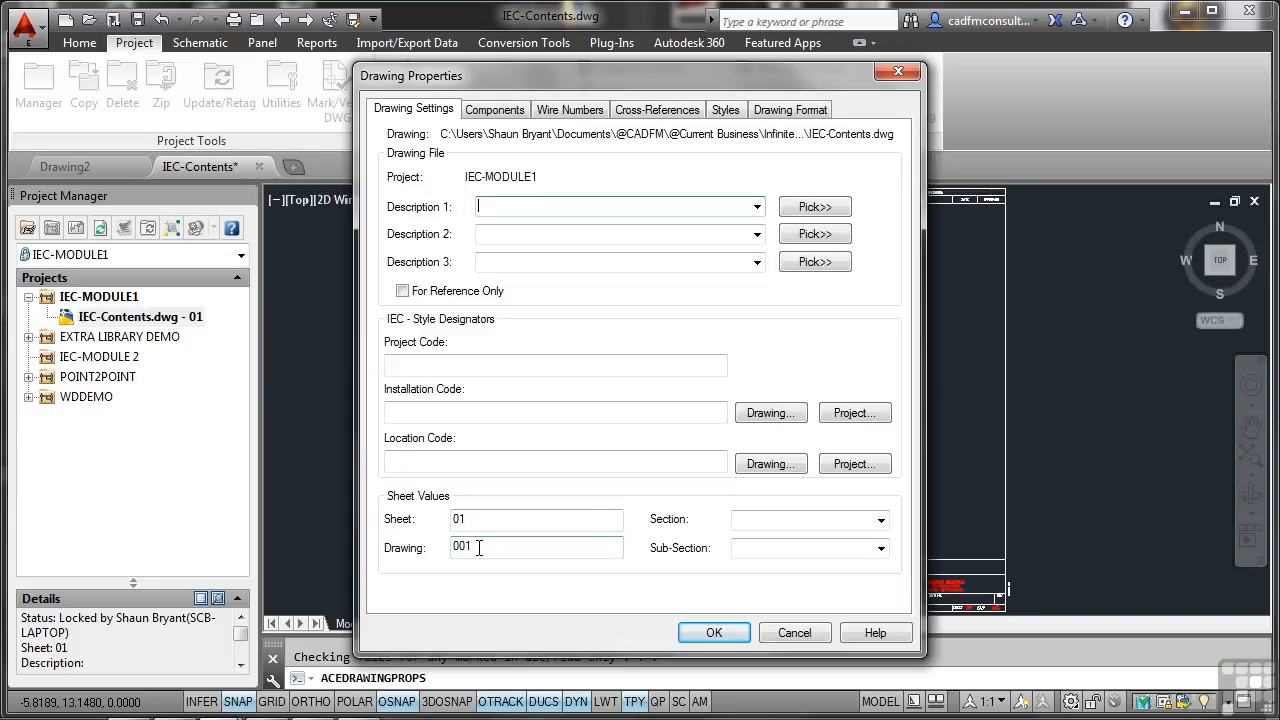
pyautogui.click(705, 632)
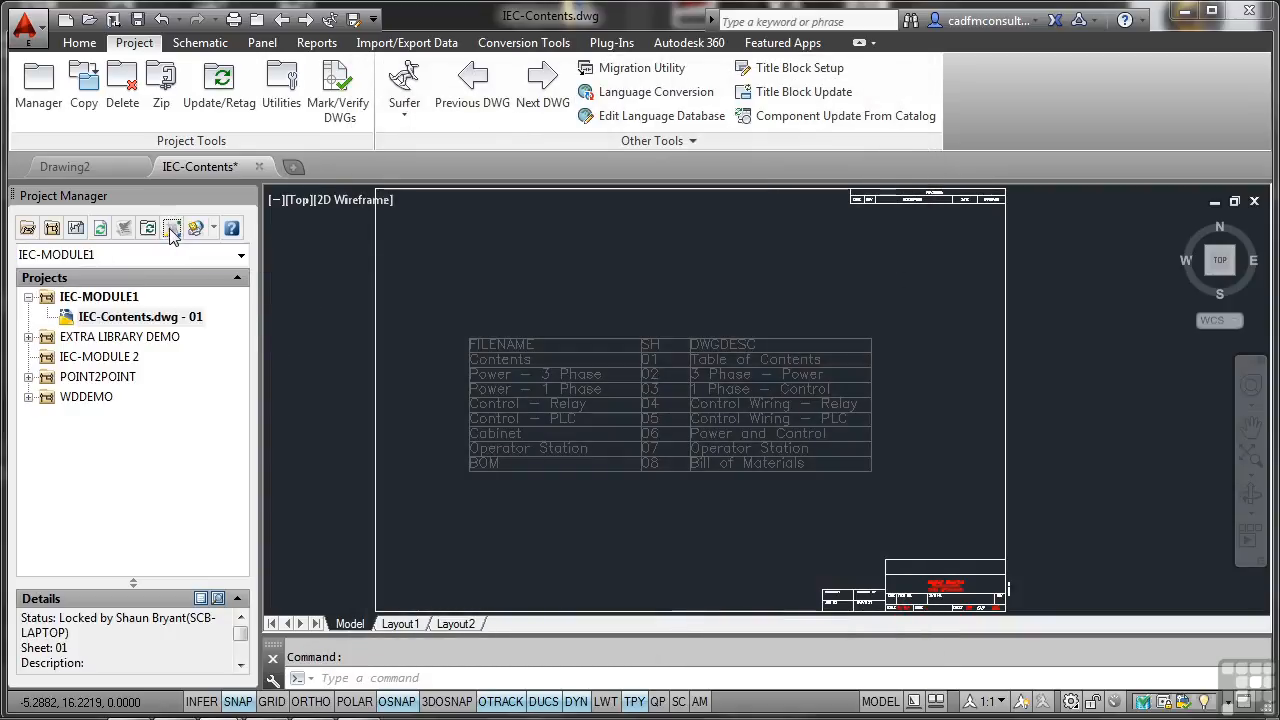
# Configure the project drawing list to show Drawing Number (%D) first, ahead of File Name and Sheet Number (%S).
pyautogui.click(172, 230)
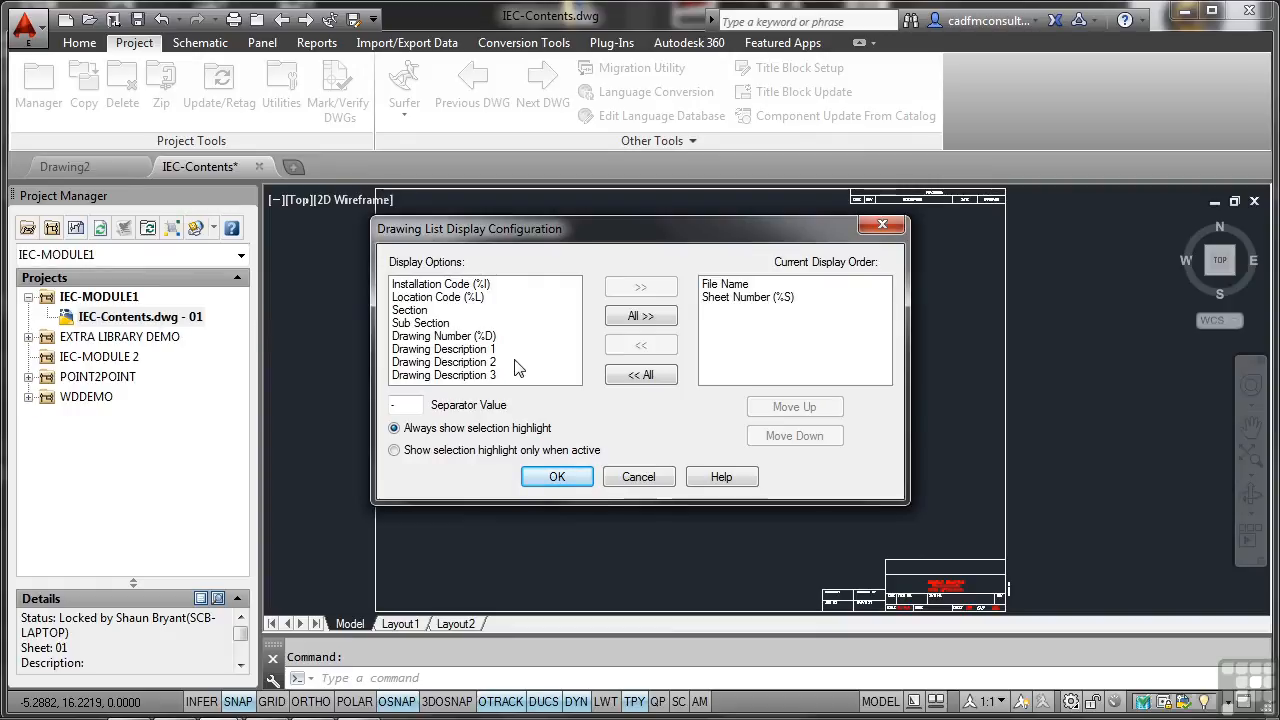
pyautogui.click(464, 339)
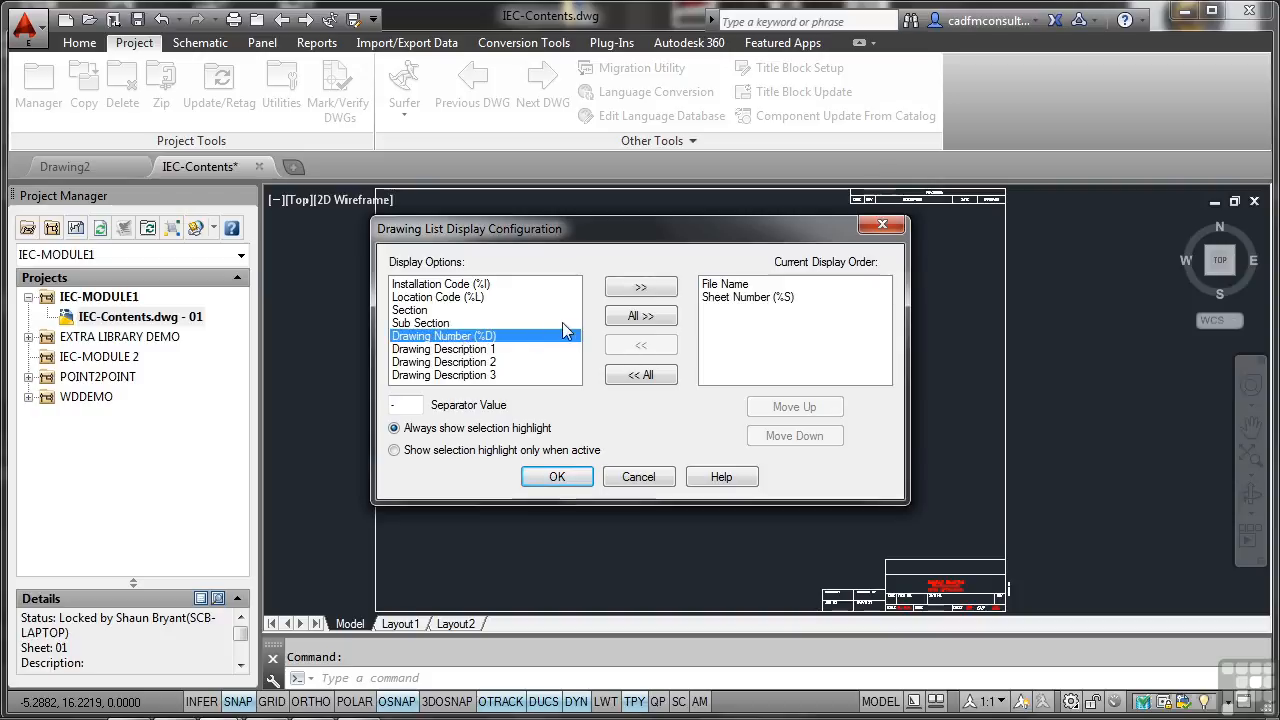
pyautogui.click(640, 289)
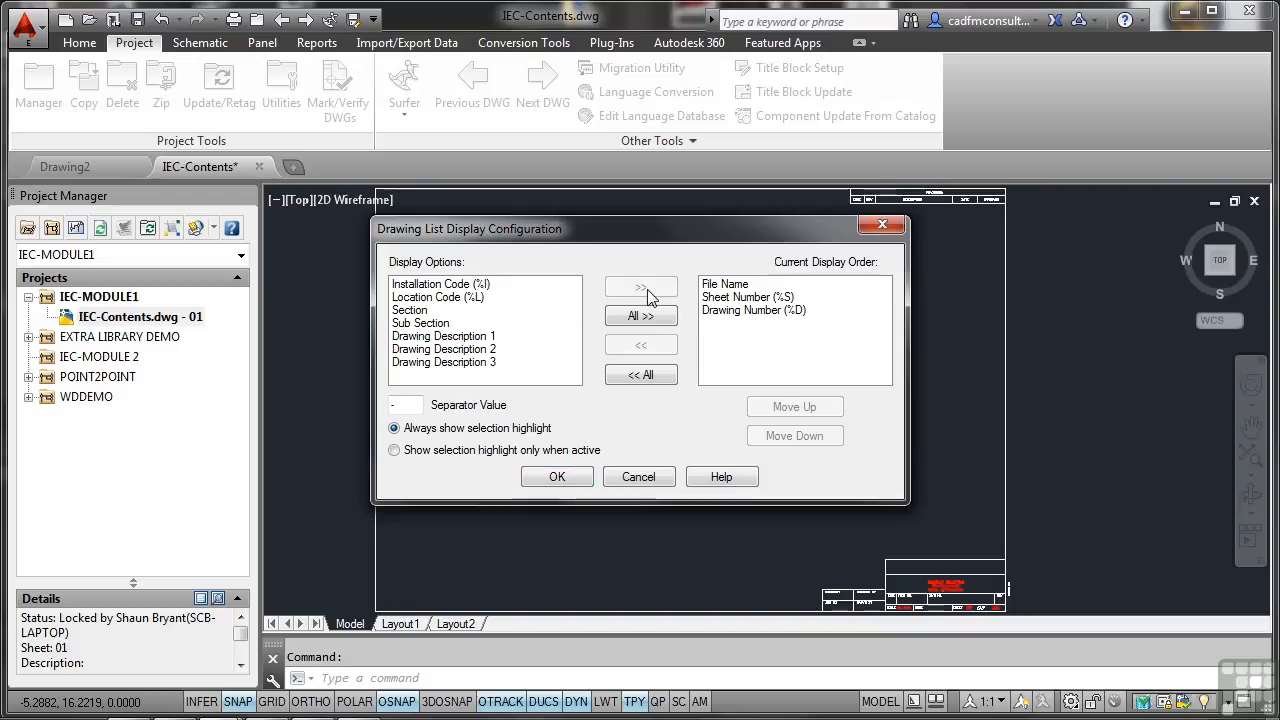
pyautogui.click(726, 316)
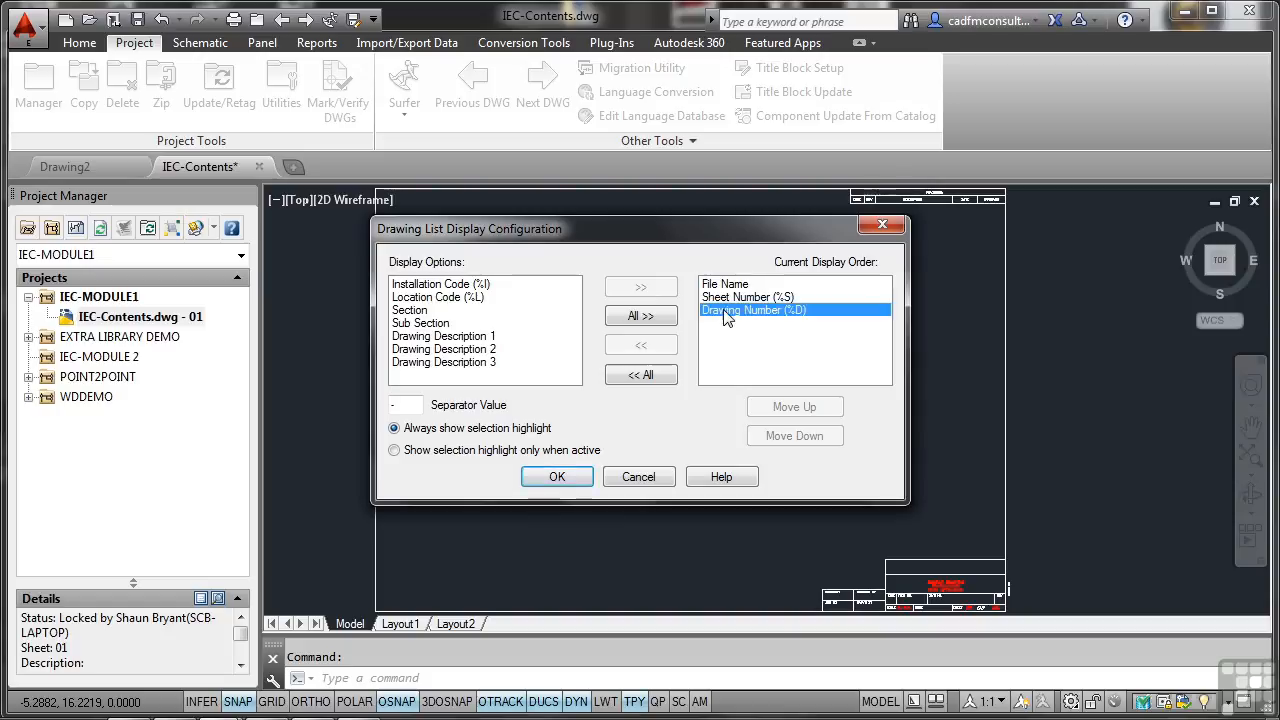
pyautogui.click(779, 406)
pyautogui.click(779, 406)
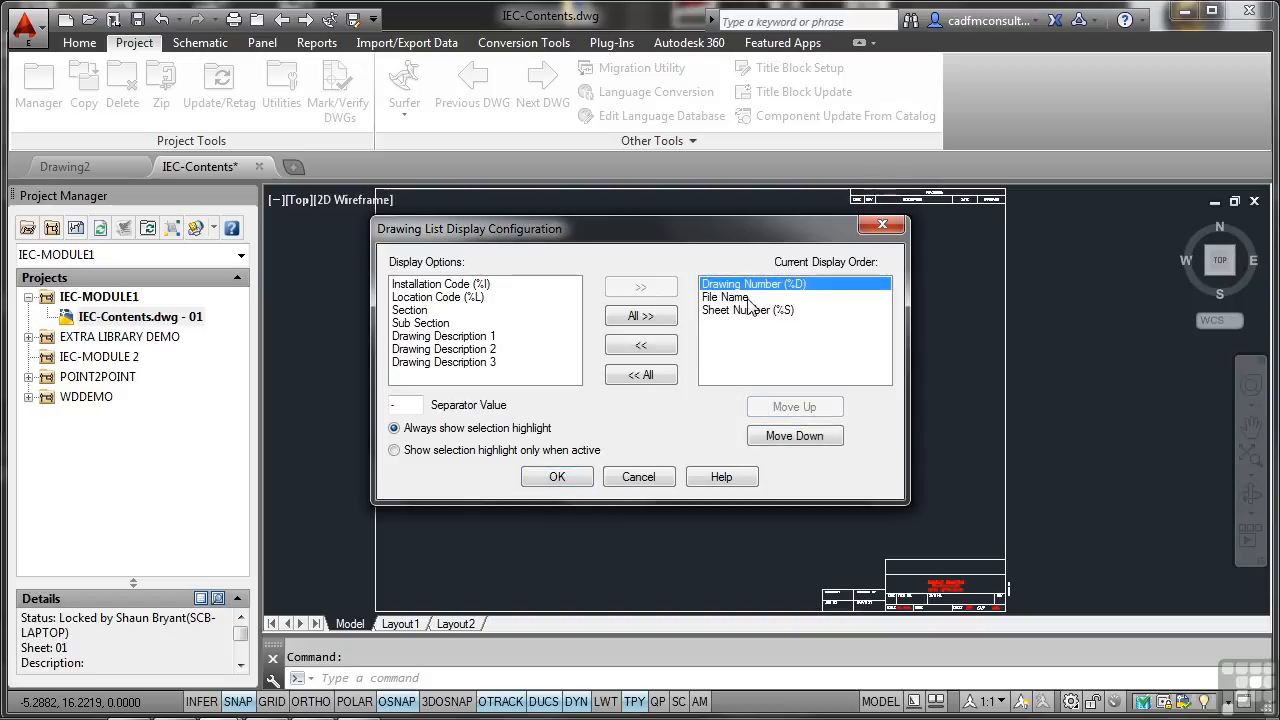
pyautogui.click(561, 478)
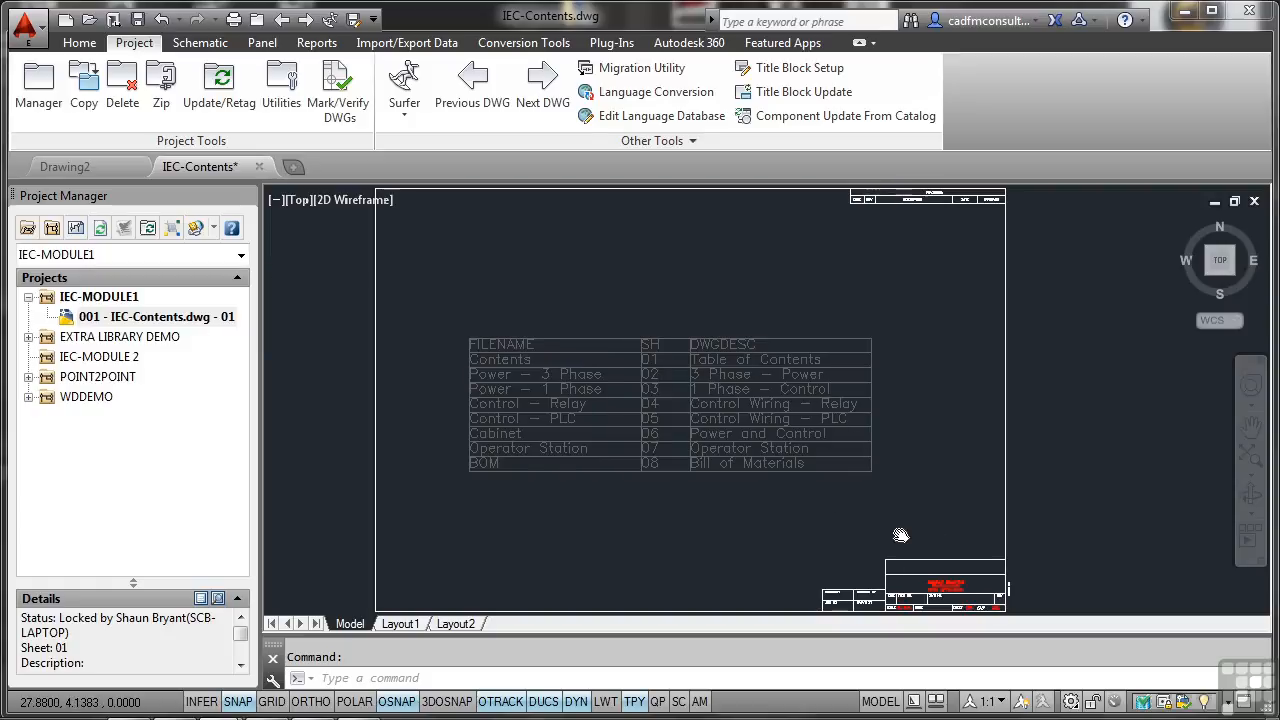
# Set the title block's DWG# attribute to 001 in IEC-Contents.dwg and save the drawing.
pyautogui.scroll(-1, 860, 480)
pyautogui.scroll(3, 829, 466)
pyautogui.scroll(4, 835, 475)
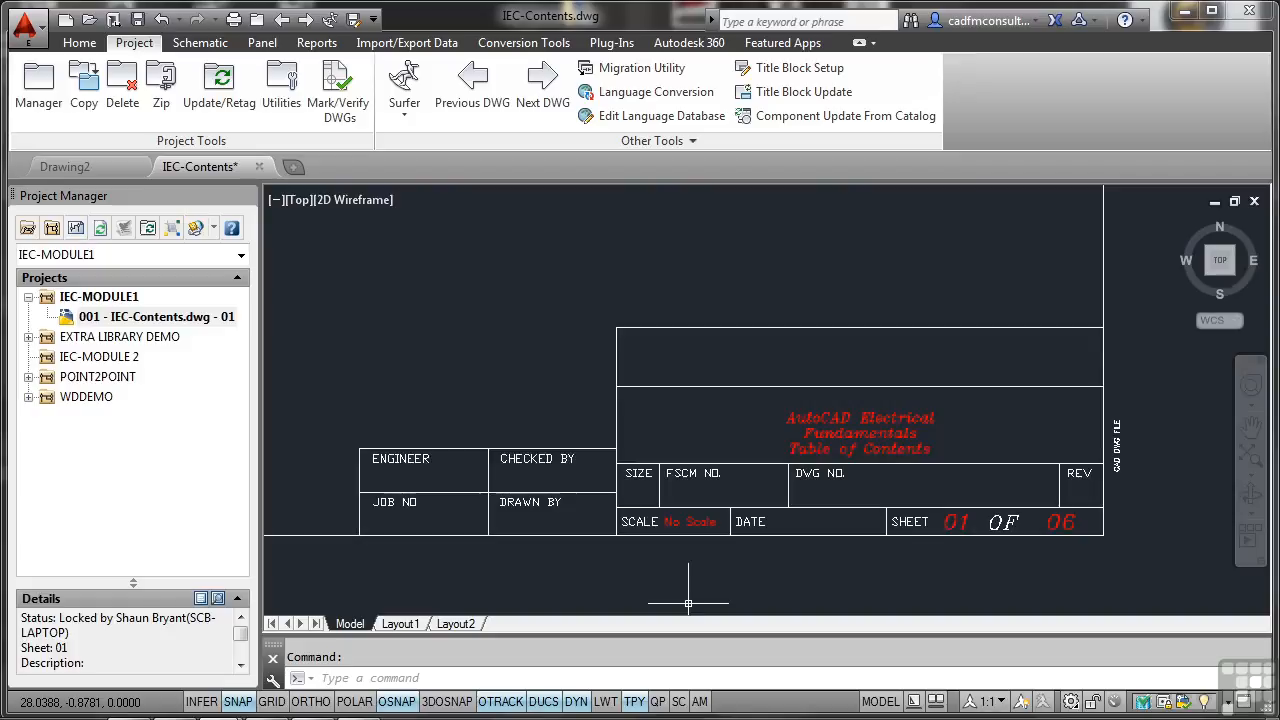
pyautogui.doubleClick(830, 479)
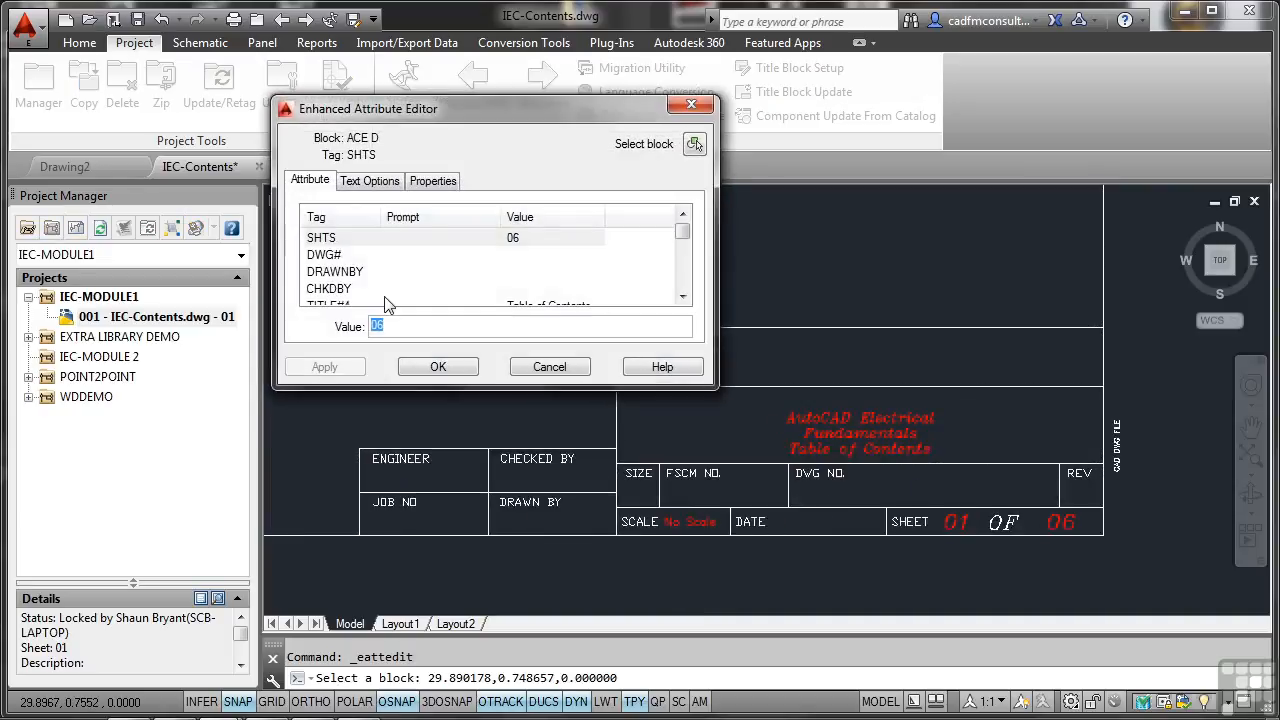
pyautogui.click(343, 256)
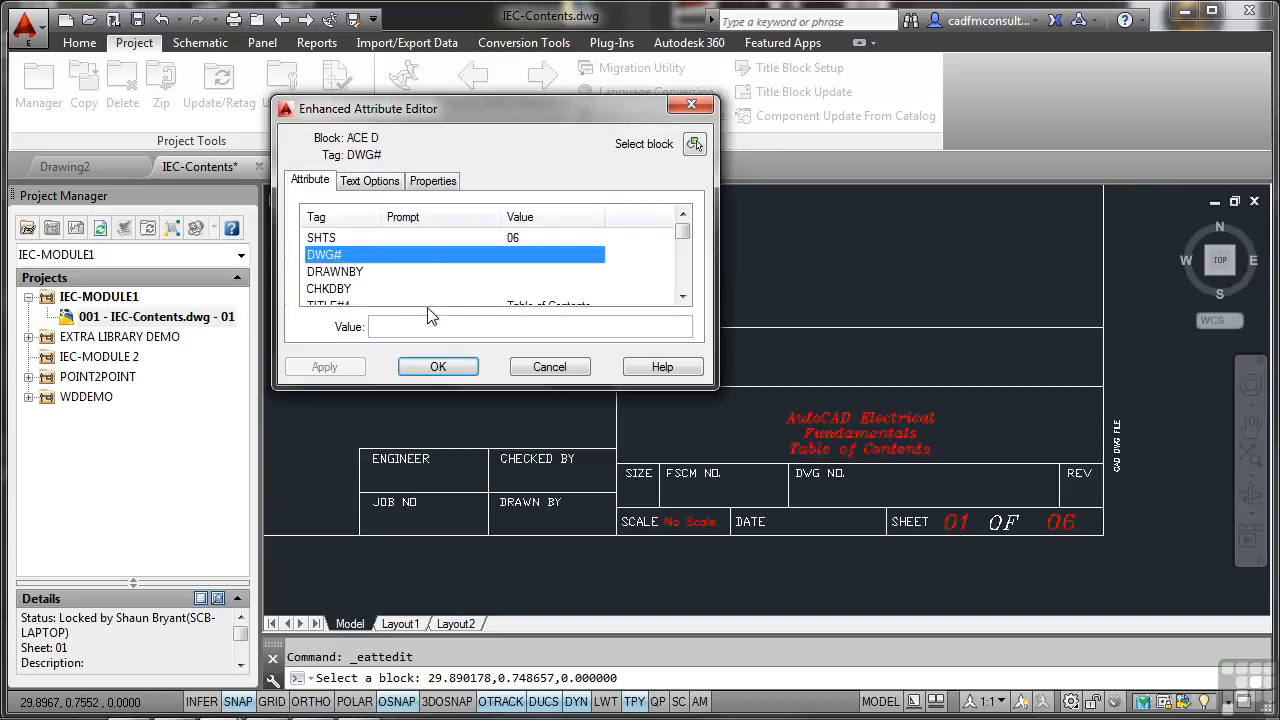
pyautogui.click(406, 326)
pyautogui.write('001')
pyautogui.click(430, 365)
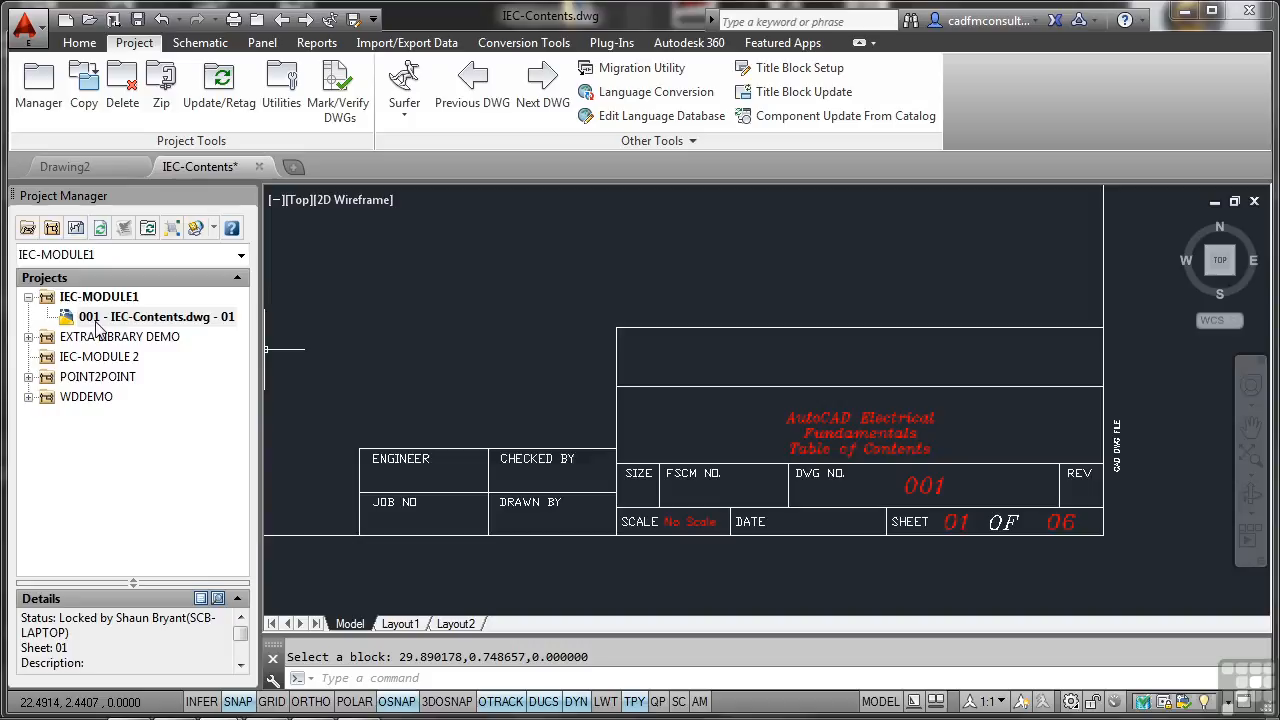
pyautogui.middleClick(461, 300)
pyautogui.middleClick(461, 300)
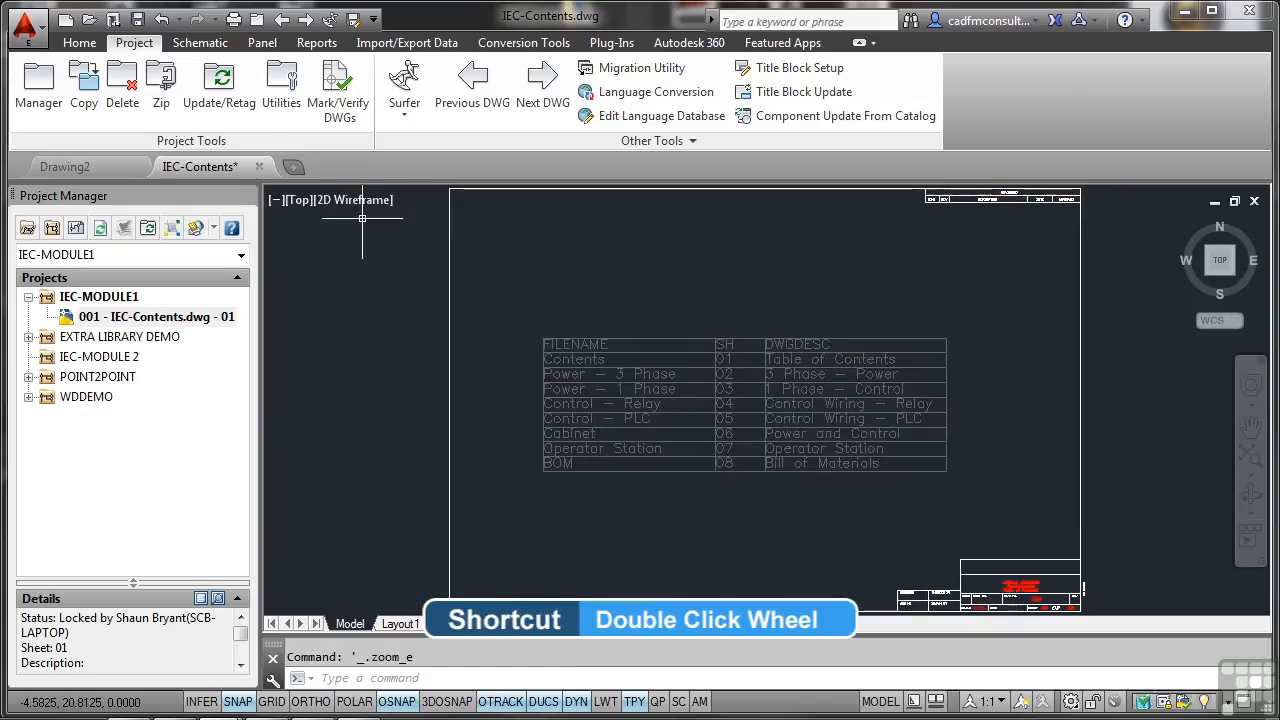
pyautogui.click(138, 20)
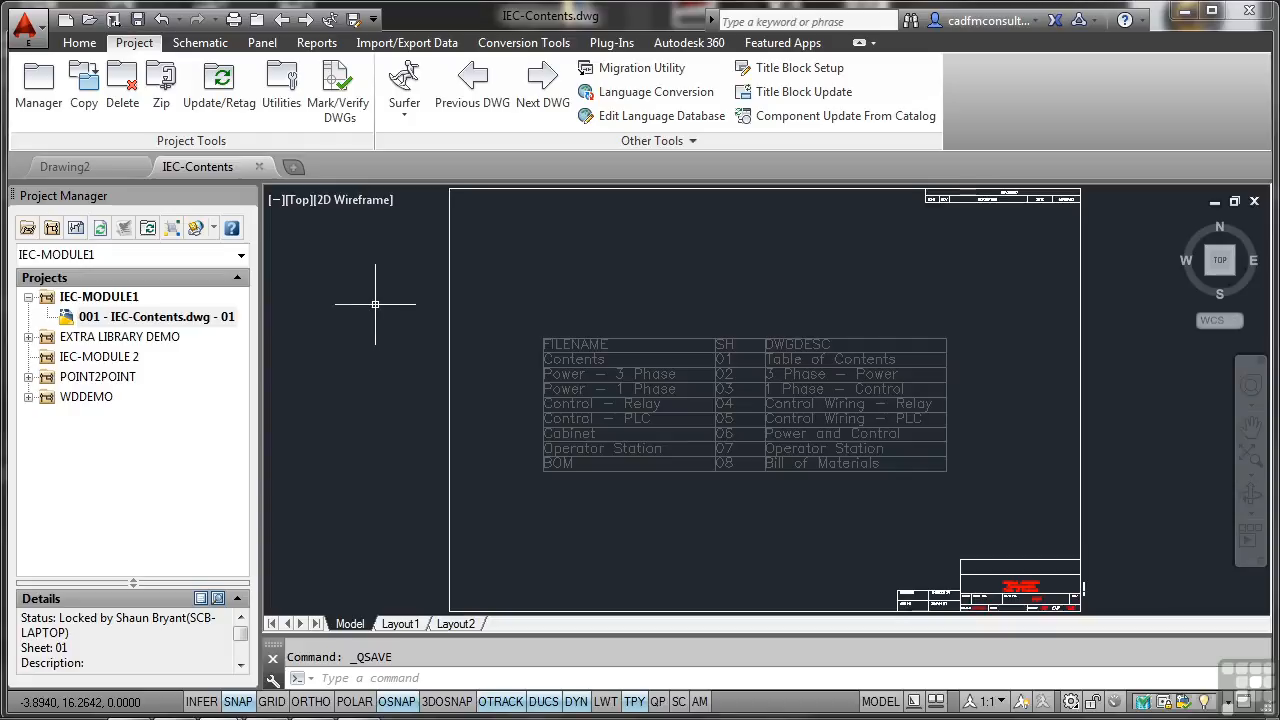
# Add the IEC BOM, Cabinet, Control - PLC, Control - Relay, Operator Station, Power - 1 Phase and Power - 3 Phase drawings to IEC-MODULE1 with project defaults.
pyautogui.rightClick(99, 298)
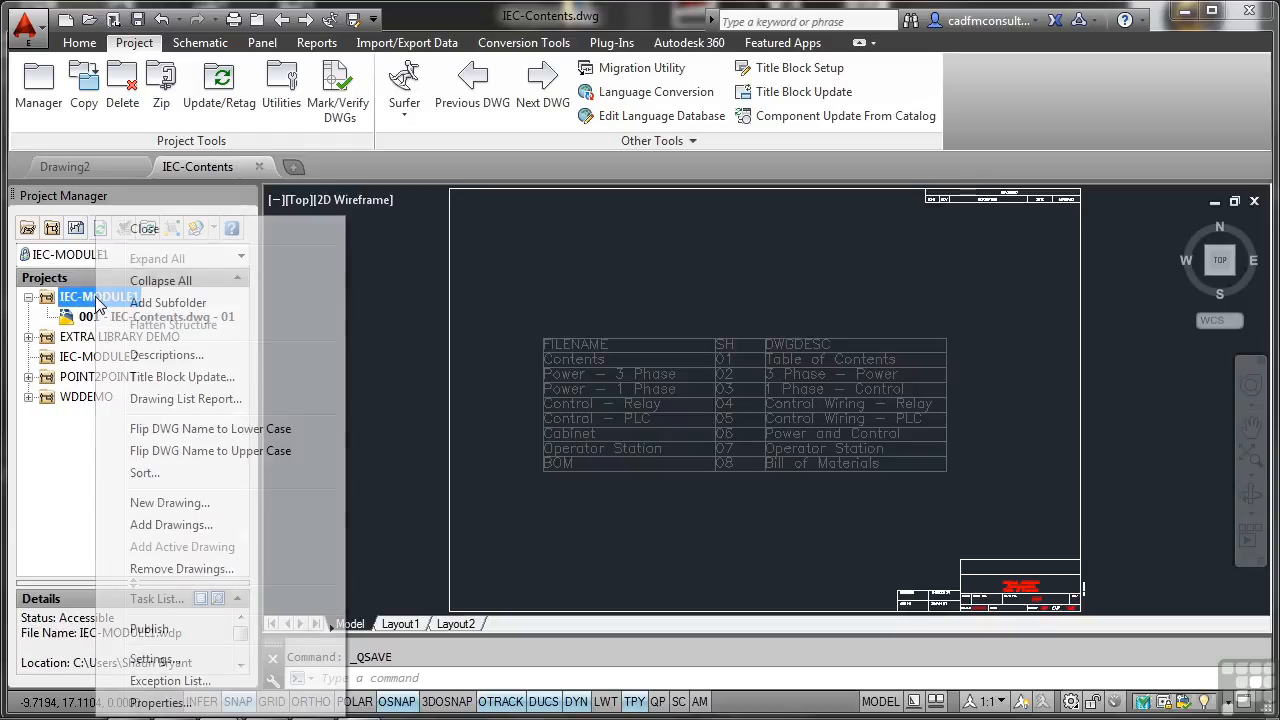
pyautogui.click(171, 525)
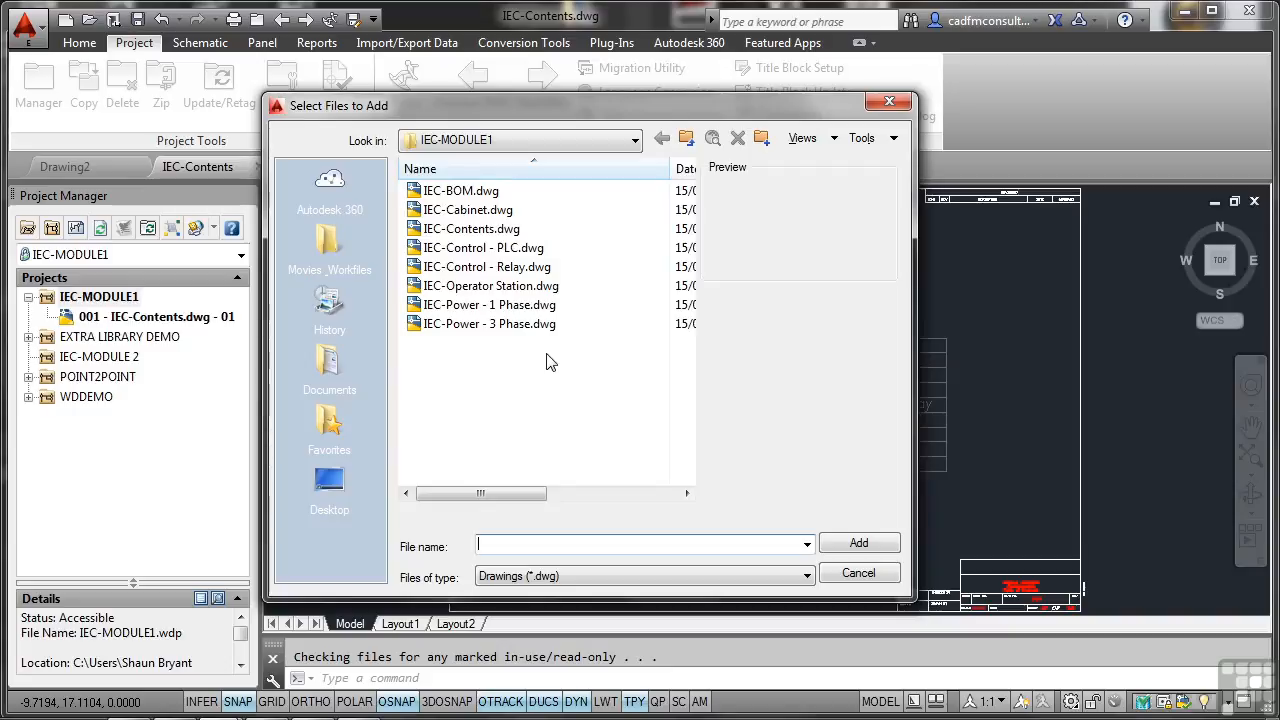
pyautogui.click(464, 192)
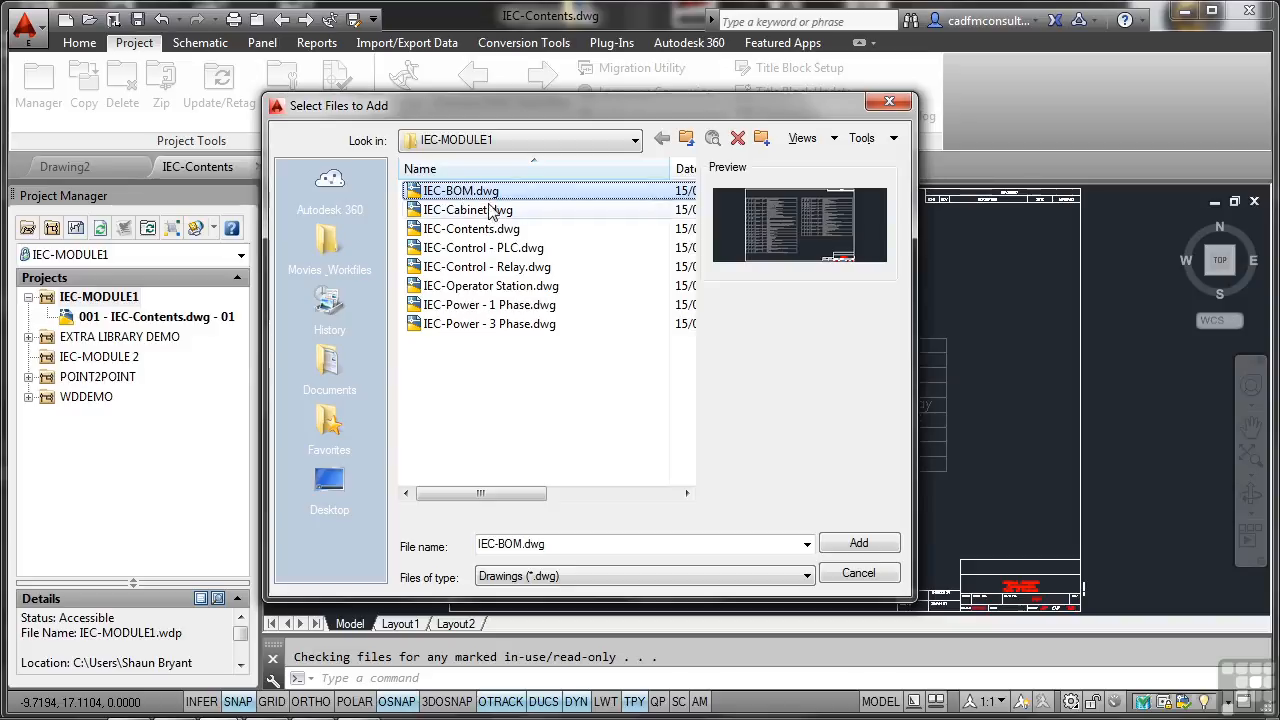
pyautogui.keyDown('ctrl'); pyautogui.click(490, 209); pyautogui.keyUp('ctrl')
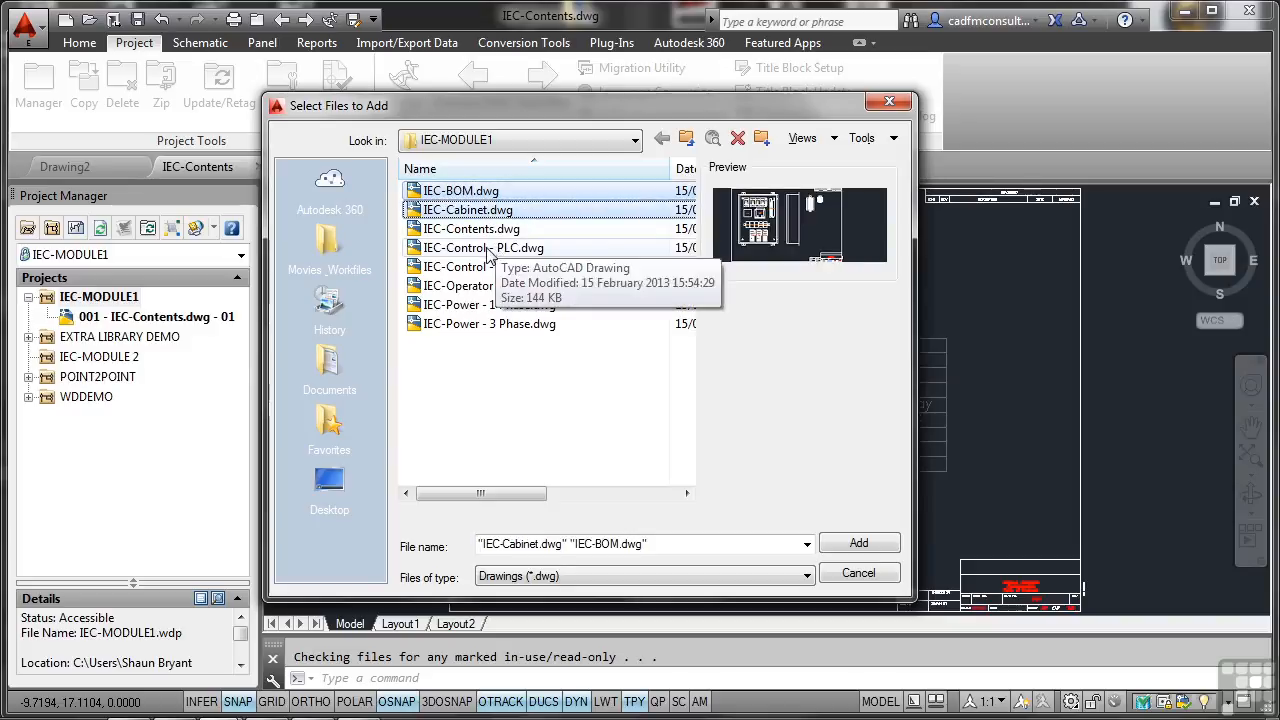
pyautogui.keyDown('ctrl'); pyautogui.click(490, 248); pyautogui.keyUp('ctrl')
pyautogui.keyDown('ctrl'); pyautogui.click(488, 268); pyautogui.keyUp('ctrl')
pyautogui.keyDown('ctrl'); pyautogui.click(488, 286); pyautogui.keyUp('ctrl')
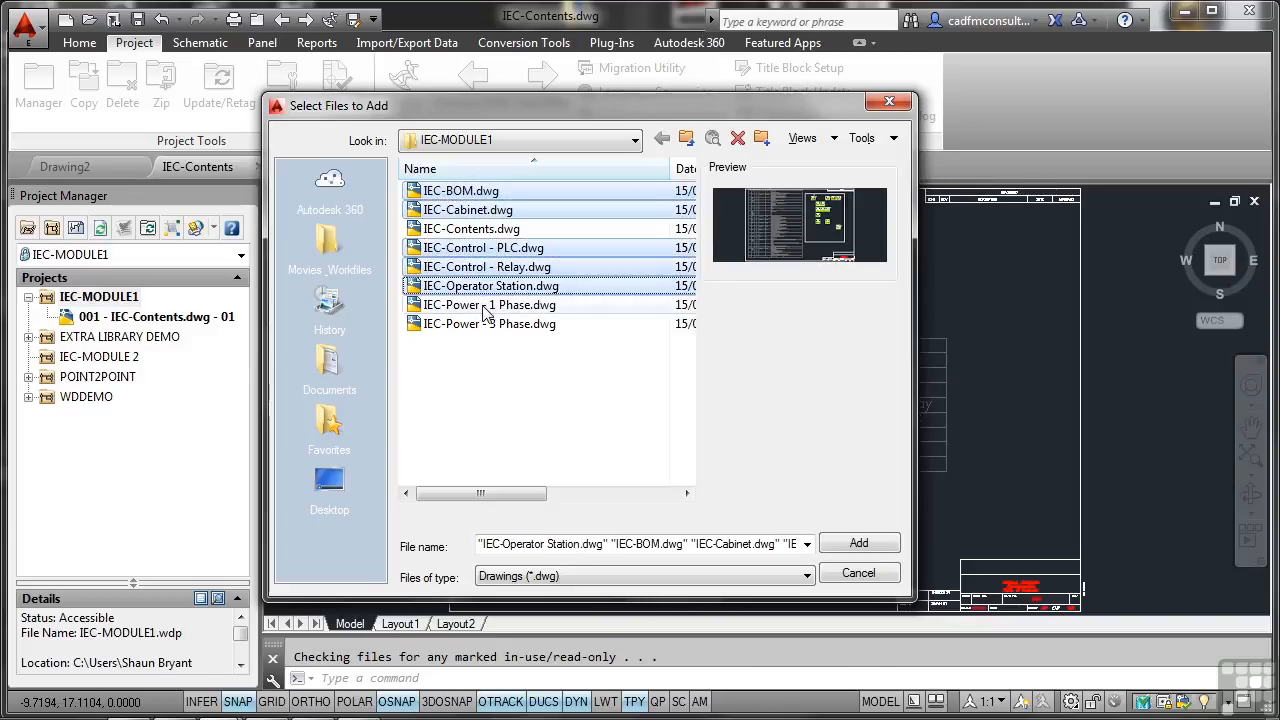
pyautogui.keyDown('ctrl'); pyautogui.click(489, 305); pyautogui.keyUp('ctrl')
pyautogui.keyDown('ctrl'); pyautogui.click(490, 323); pyautogui.keyUp('ctrl')
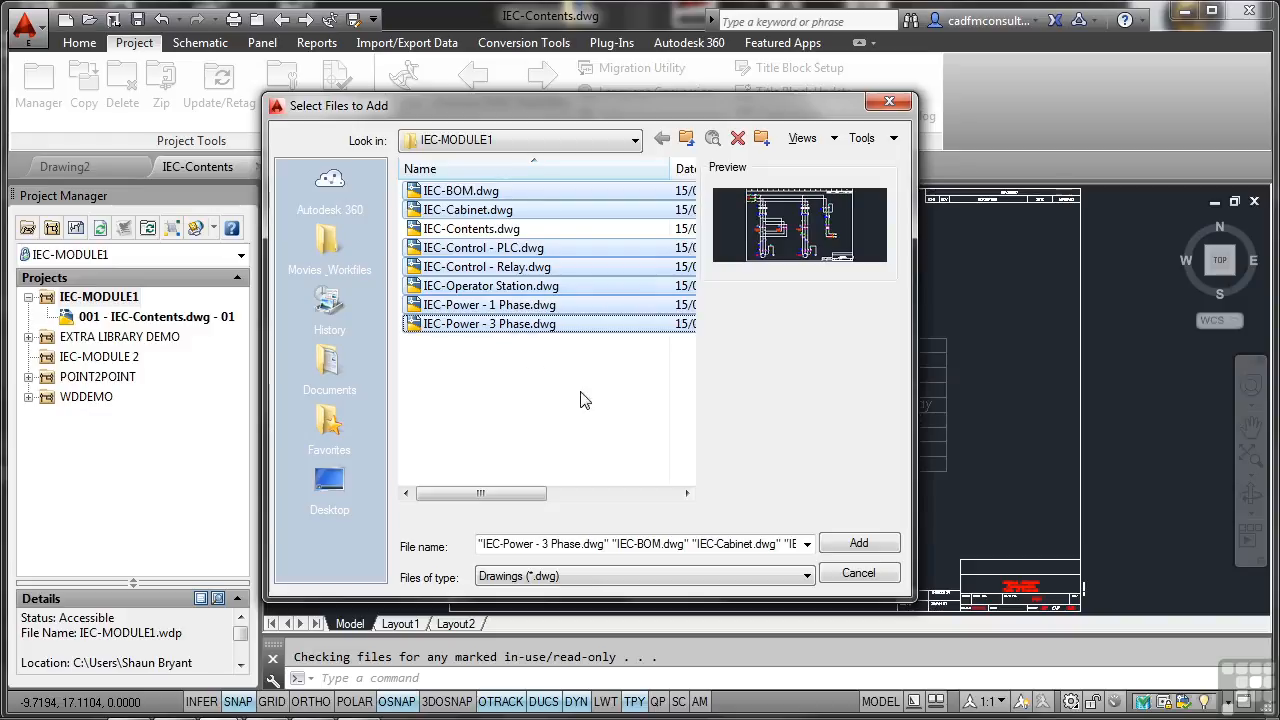
pyautogui.click(884, 540)
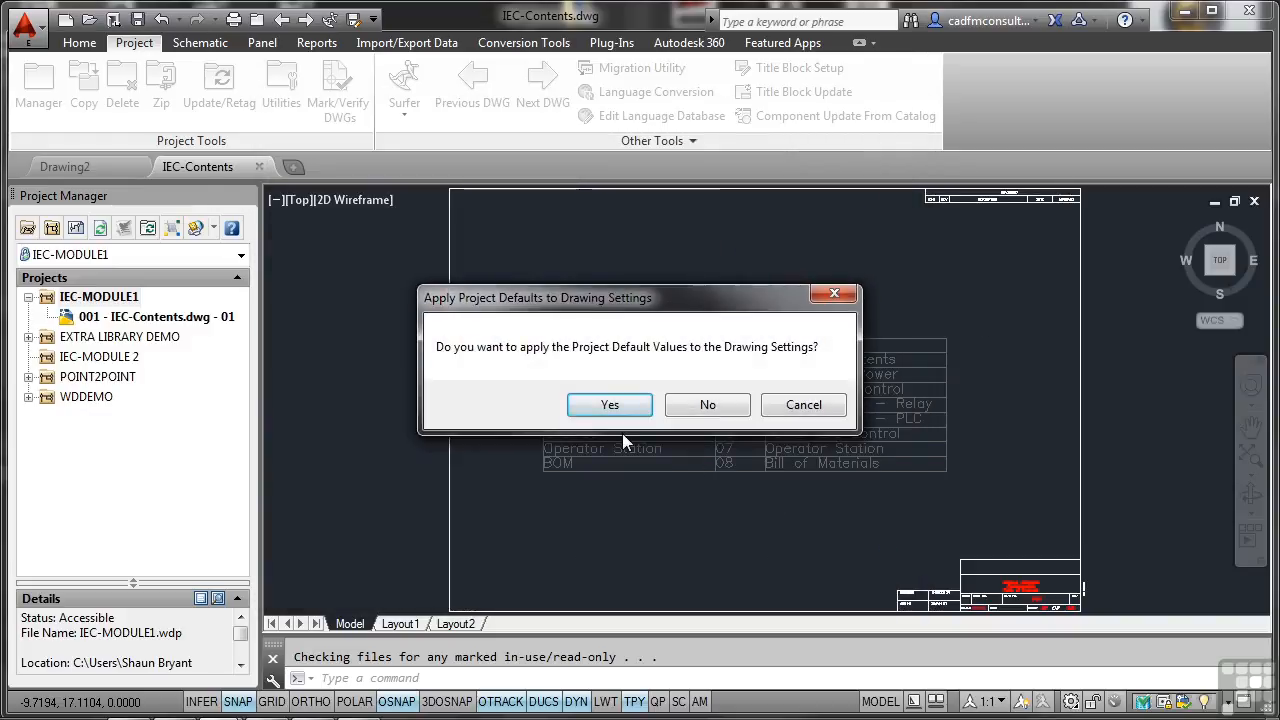
pyautogui.click(618, 410)
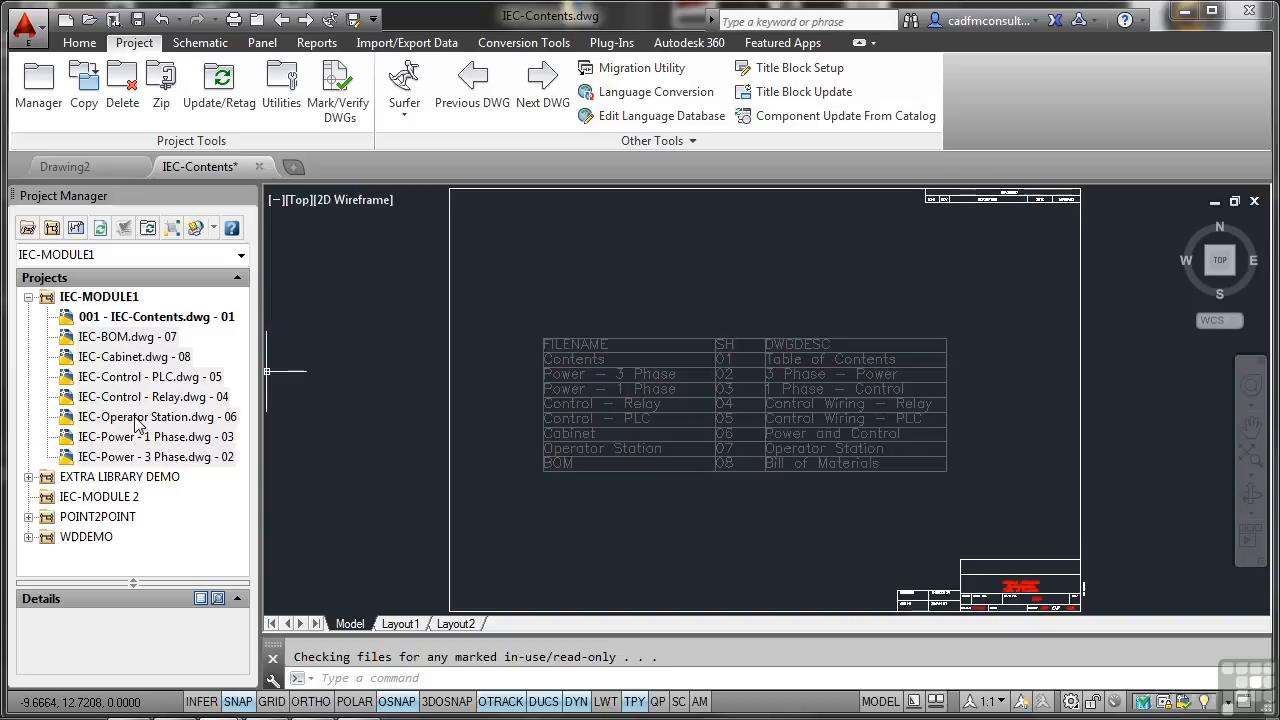
# Set the drawing number of IEC-BOM.dwg to 007 in its drawing properties.
pyautogui.click(125, 338)
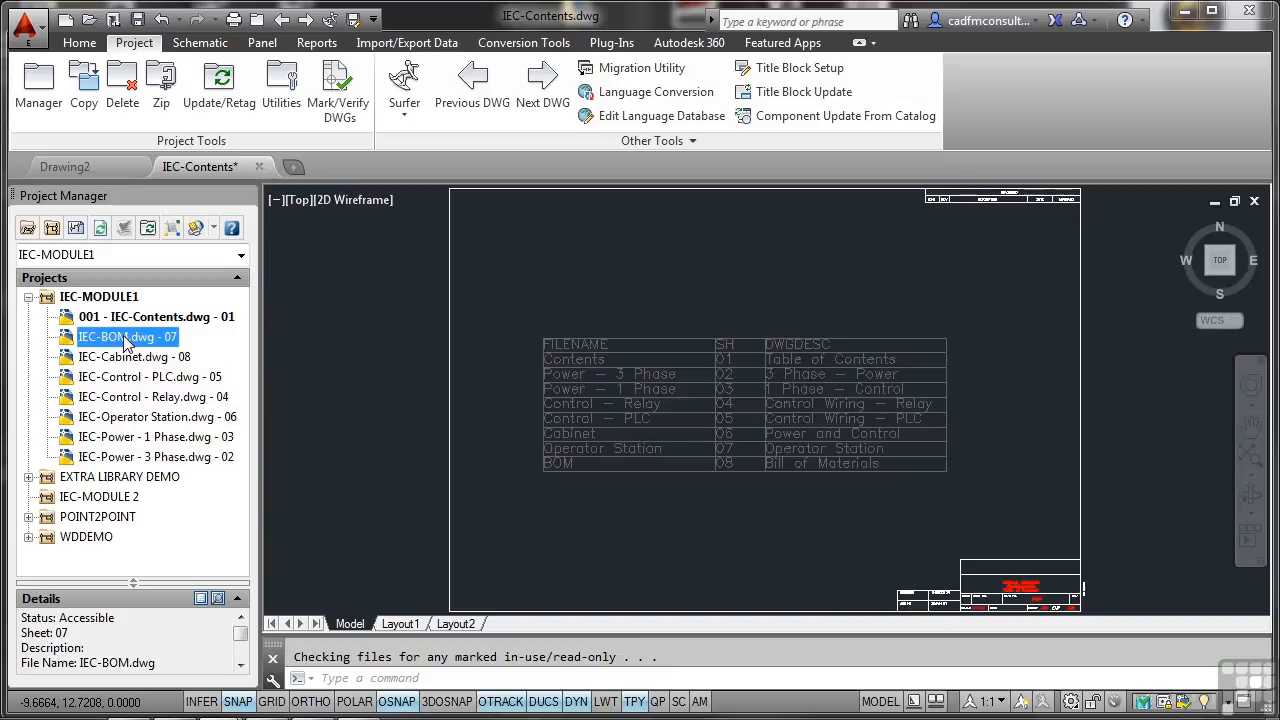
pyautogui.rightClick(126, 342)
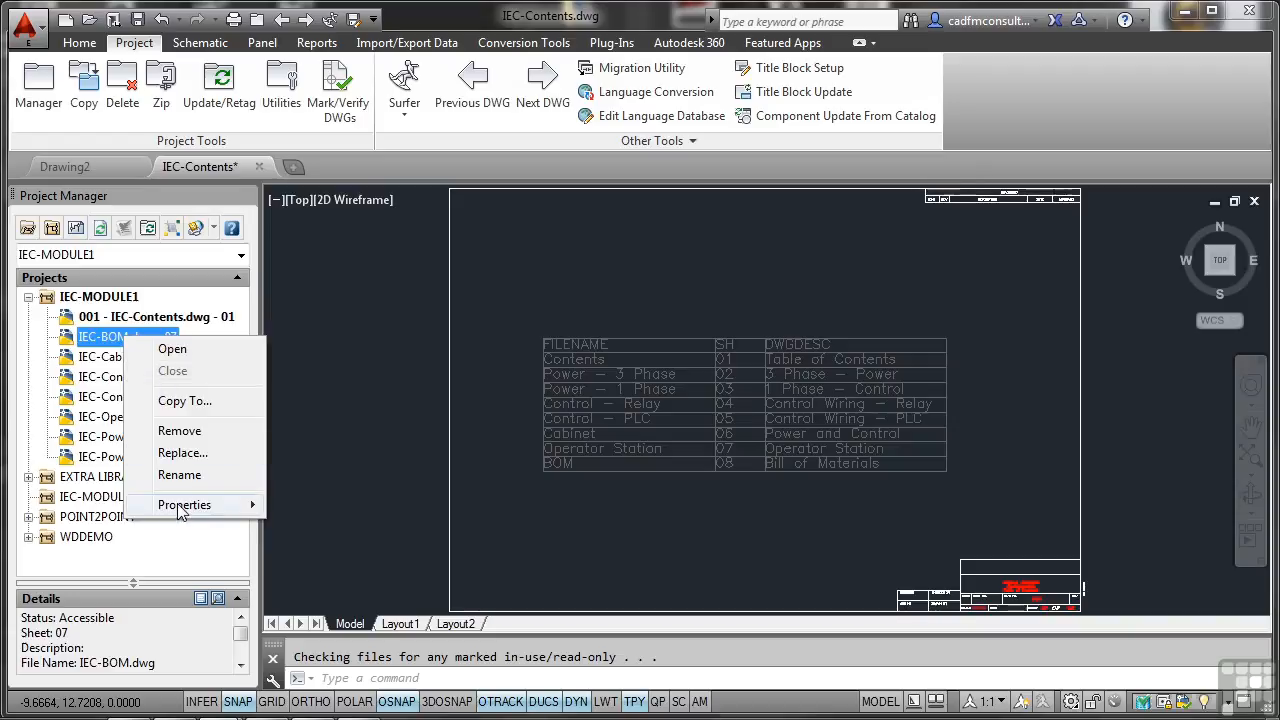
pyautogui.moveTo(180, 508)
pyautogui.click(318, 507)
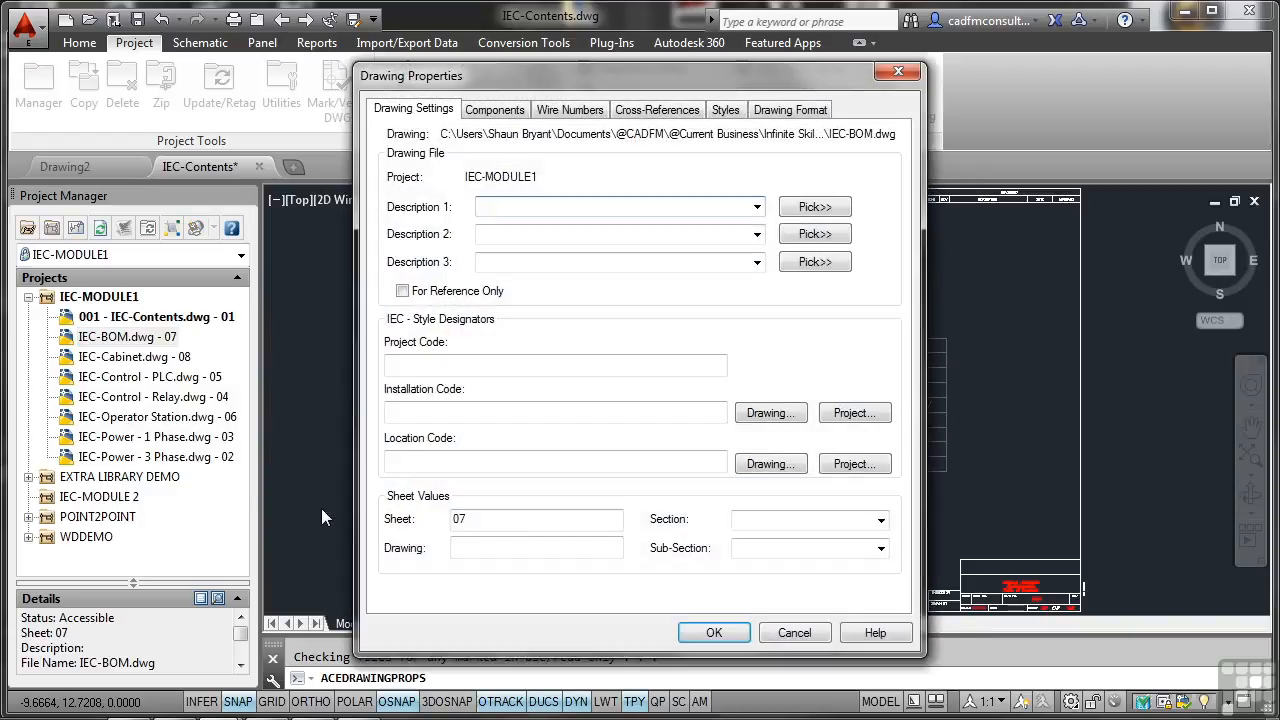
pyautogui.click(469, 547)
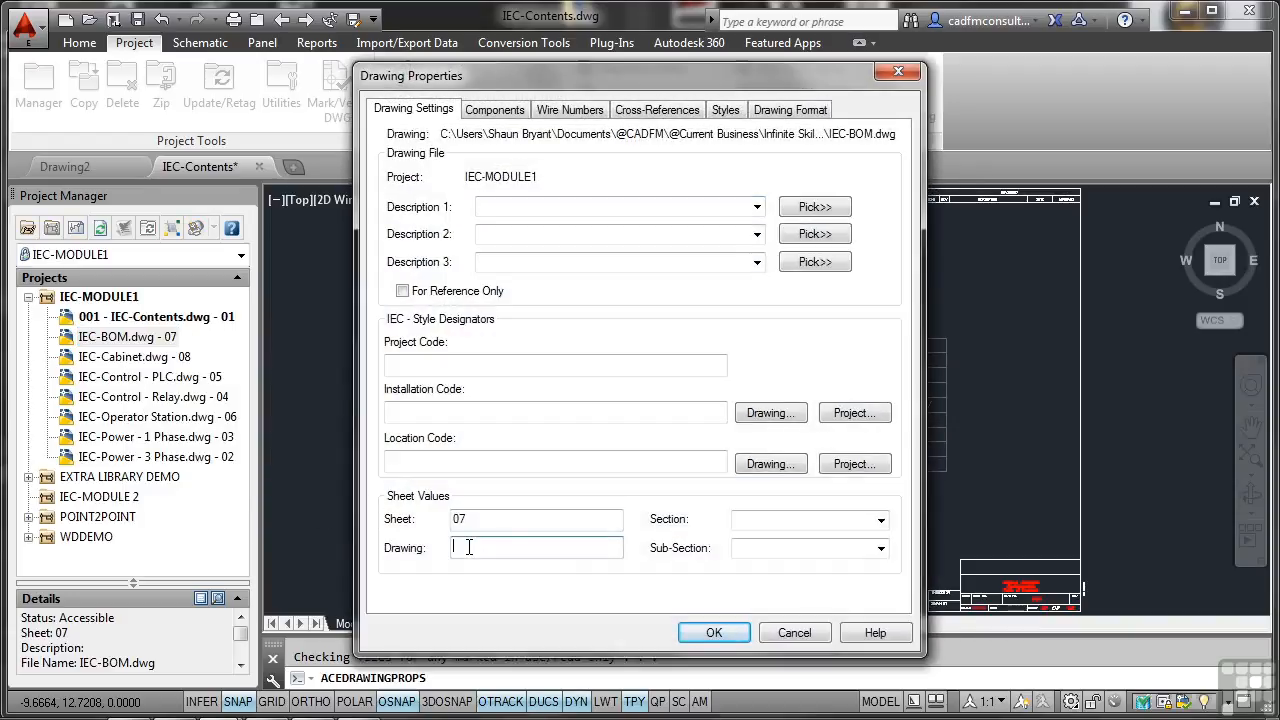
pyautogui.write('00')
pyautogui.click(714, 630)
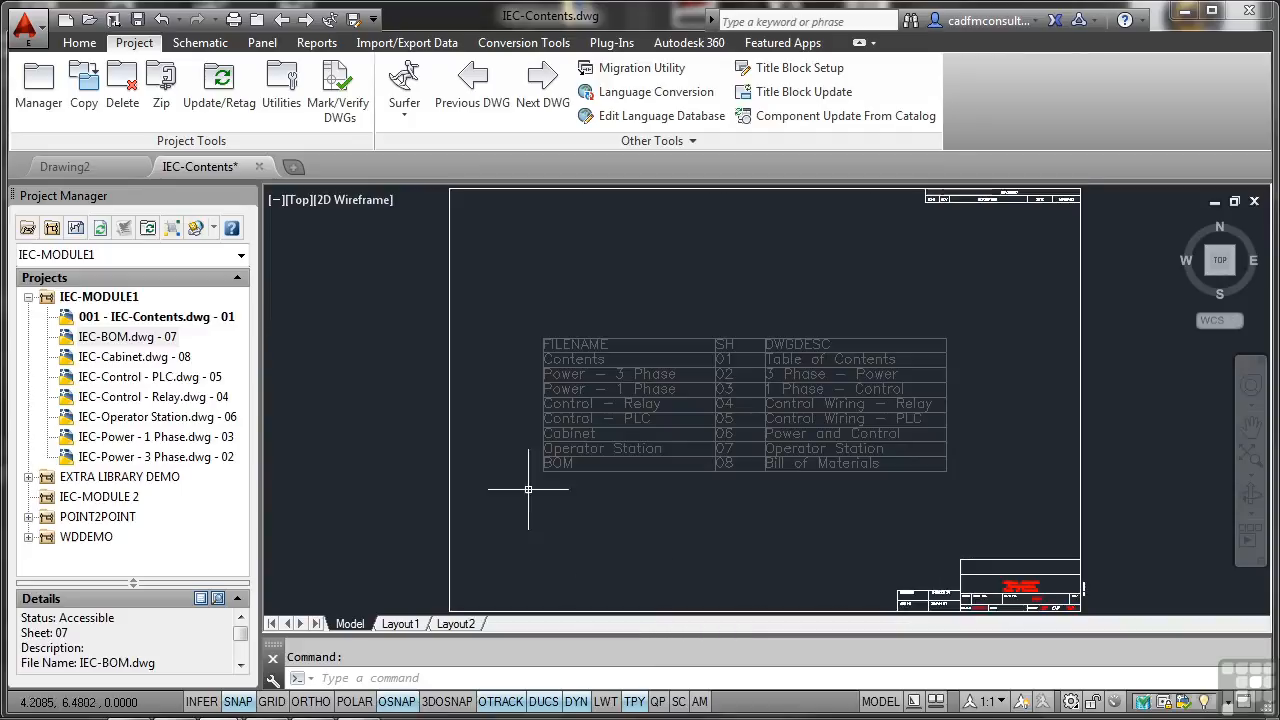
pyautogui.click(141, 340)
pyautogui.click(176, 338)
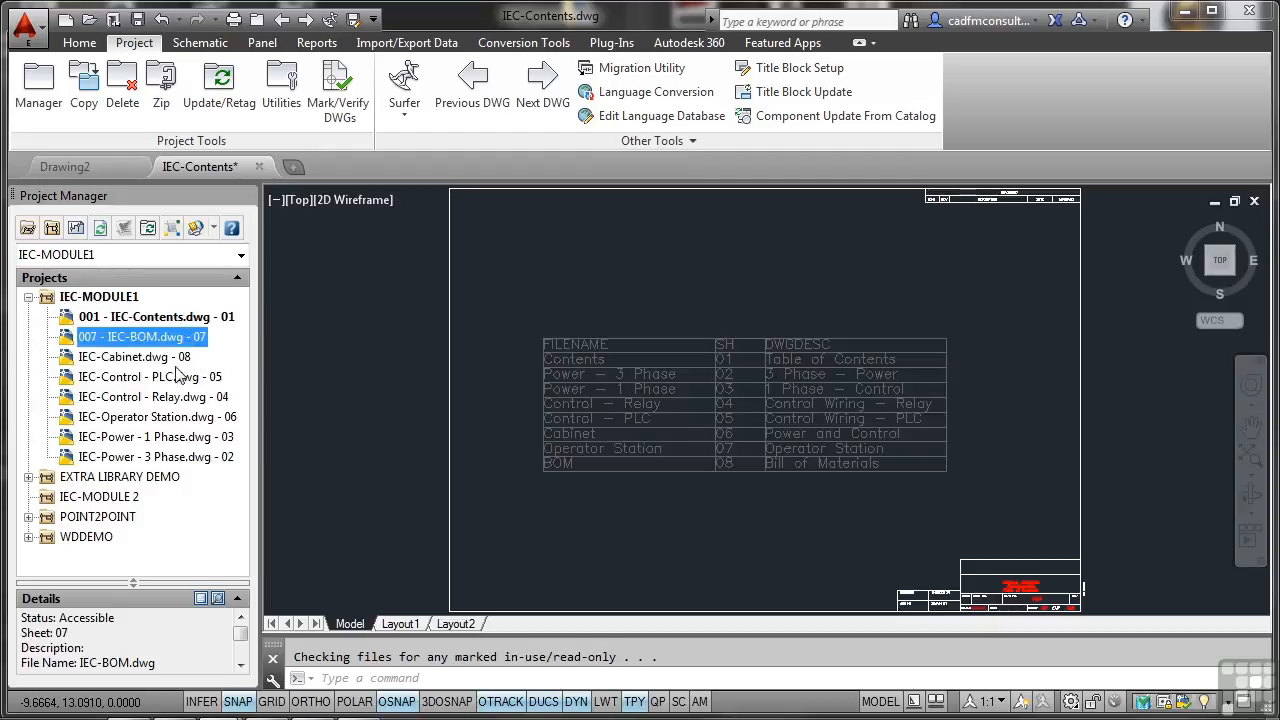
pyautogui.click(158, 358)
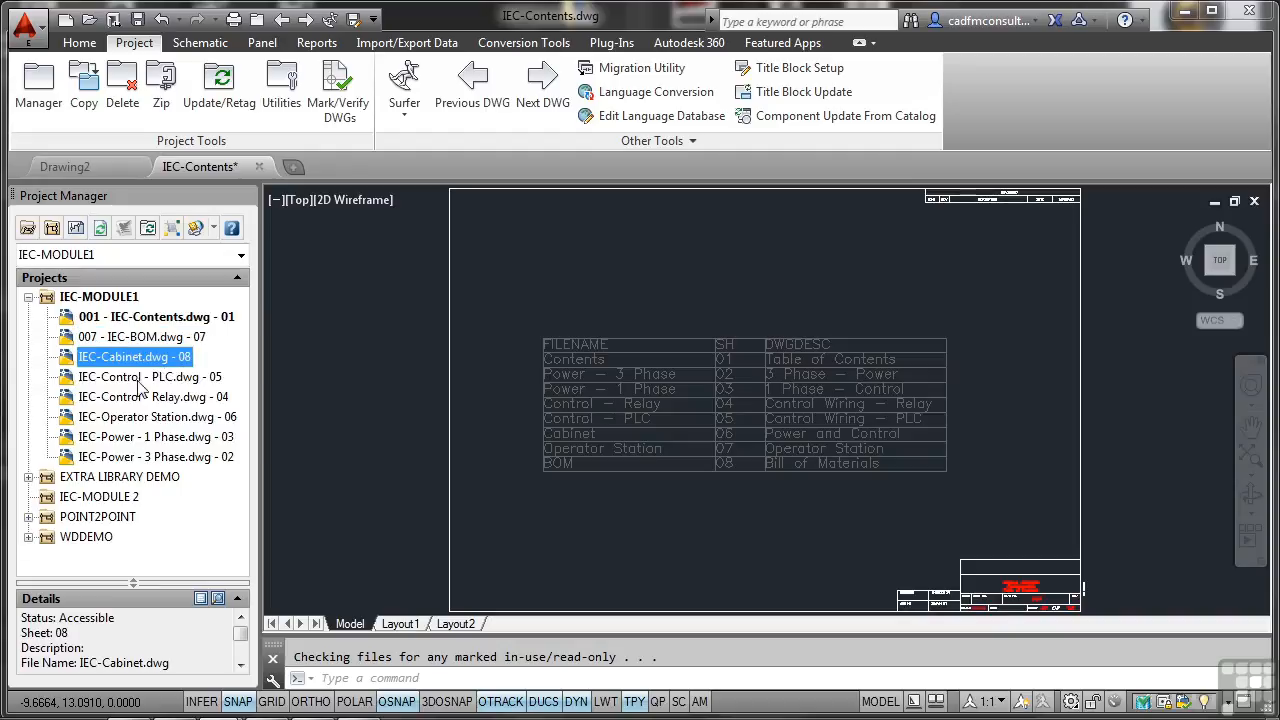
pyautogui.click(143, 460)
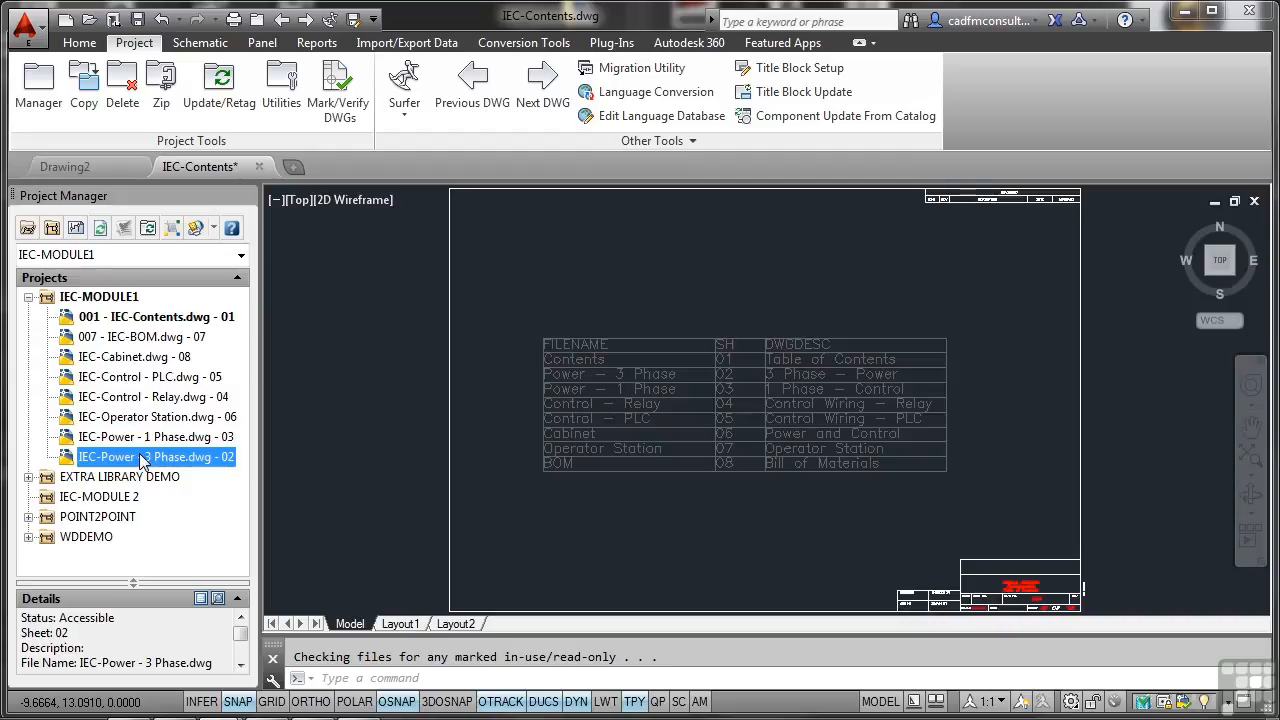
# Set the drawing number of IEC-Power - 3 Phase.dwg to 002 in its drawing properties.
pyautogui.rightClick(141, 460)
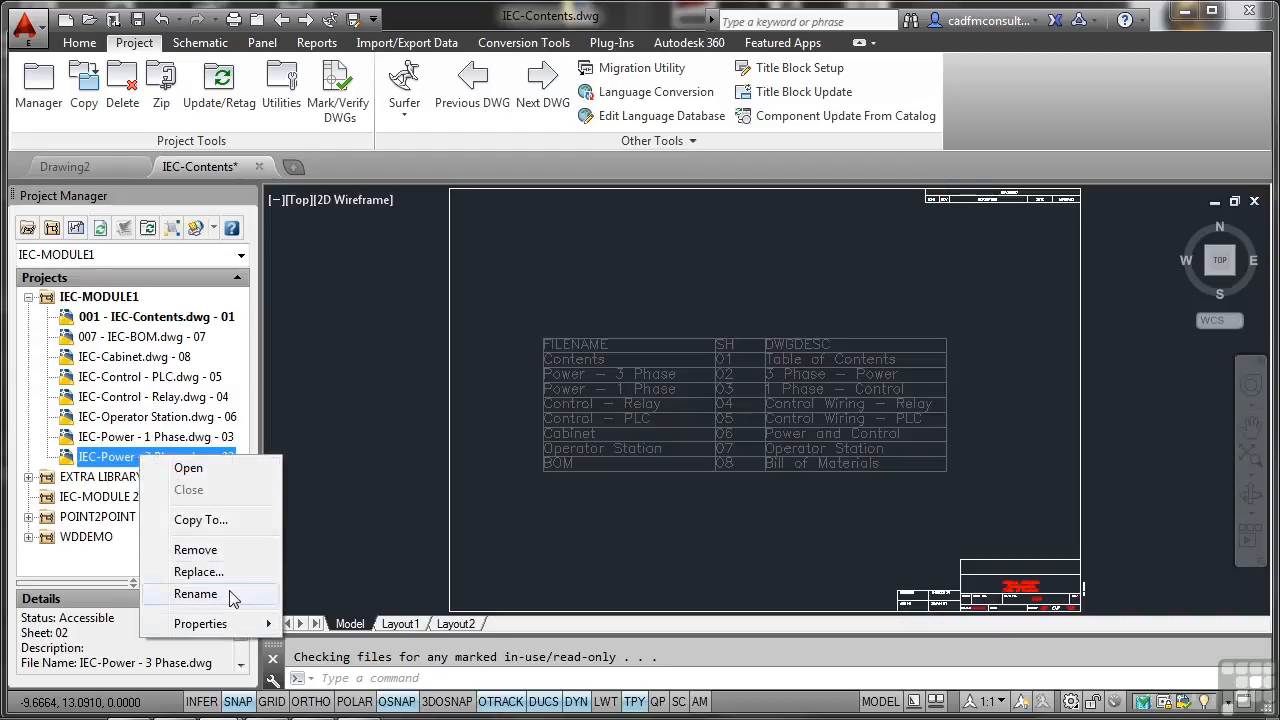
pyautogui.moveTo(236, 626)
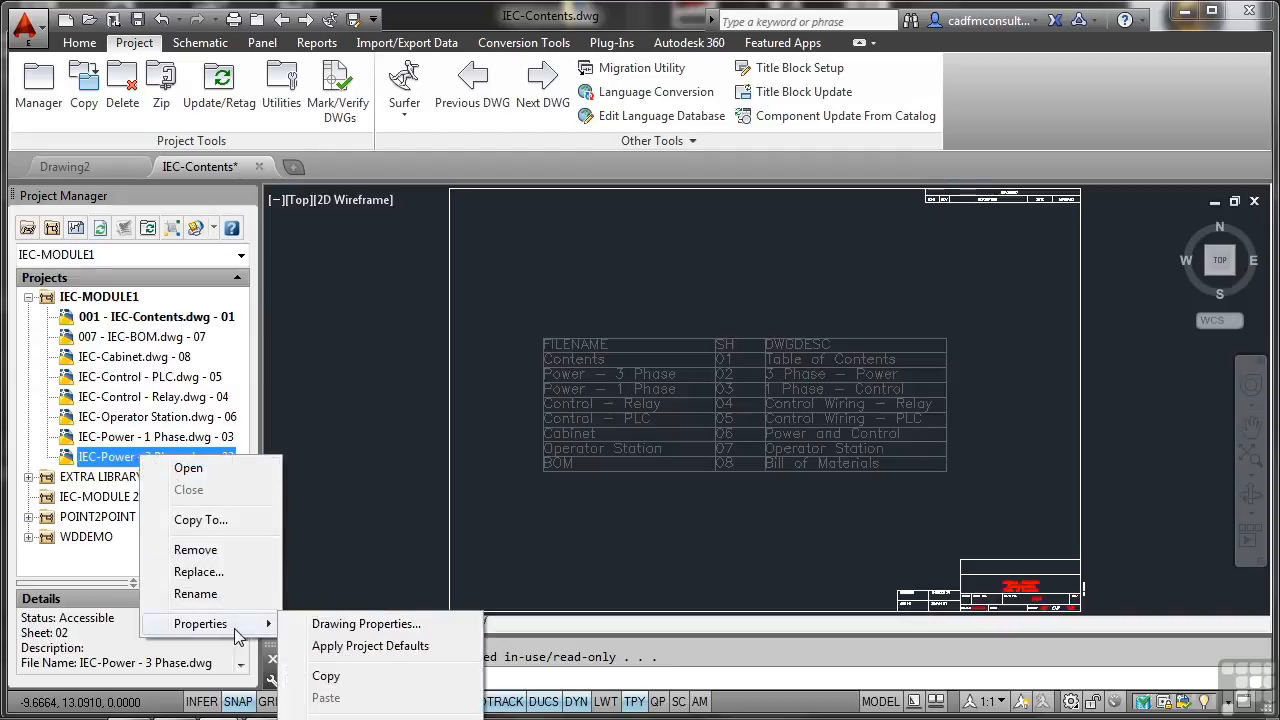
pyautogui.click(350, 622)
pyautogui.click(467, 548)
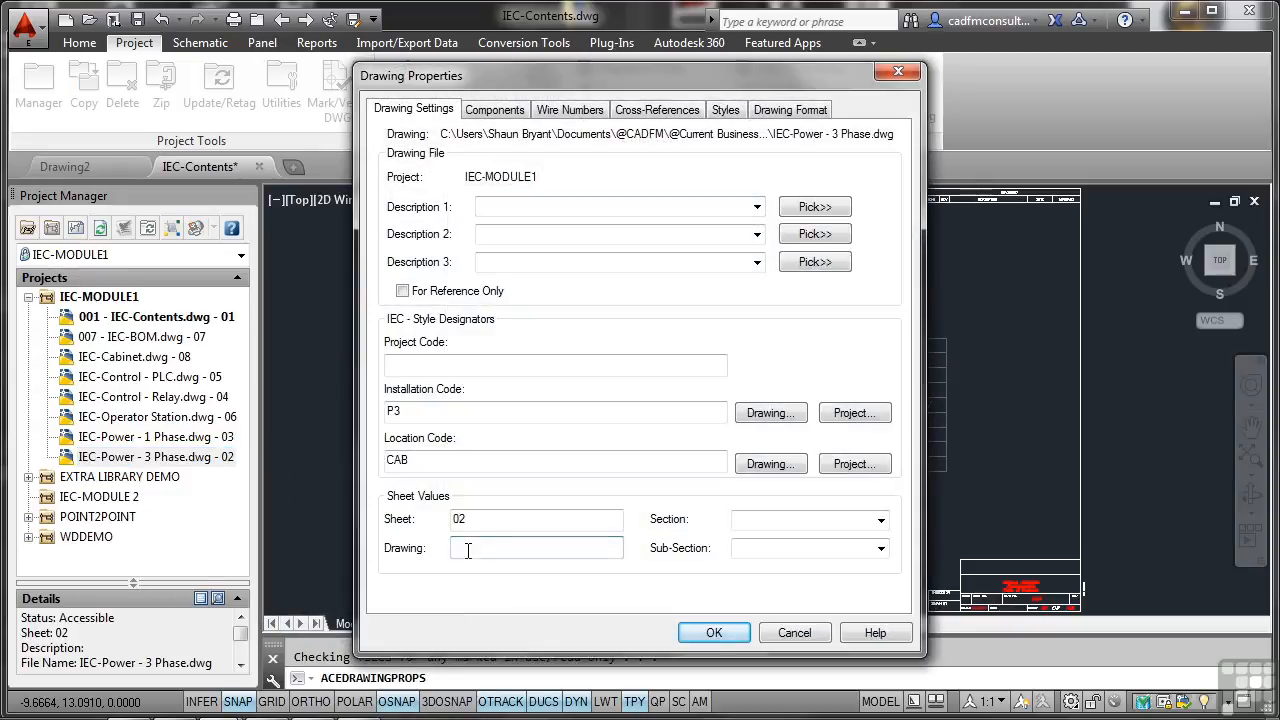
pyautogui.write('002')
pyautogui.click(711, 632)
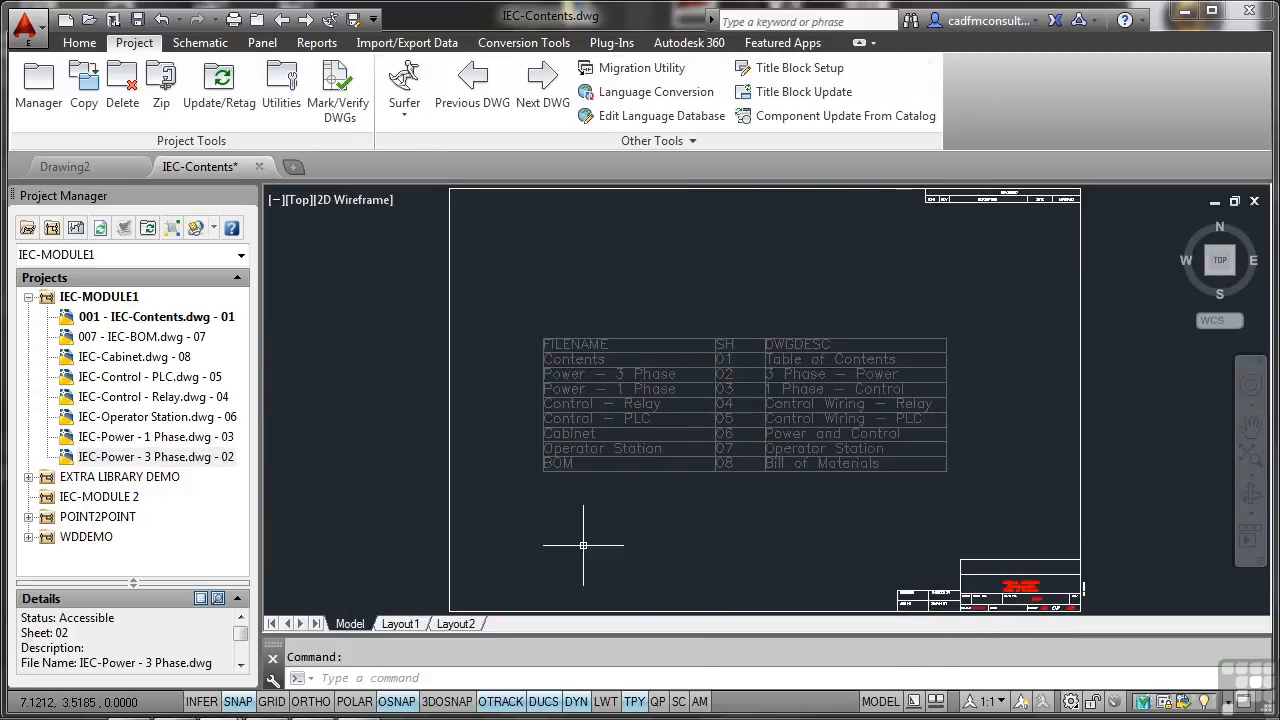
# Collapse and re-expand the IEC-MODULE1 project, and refresh its drawing list.
pyautogui.click(104, 298)
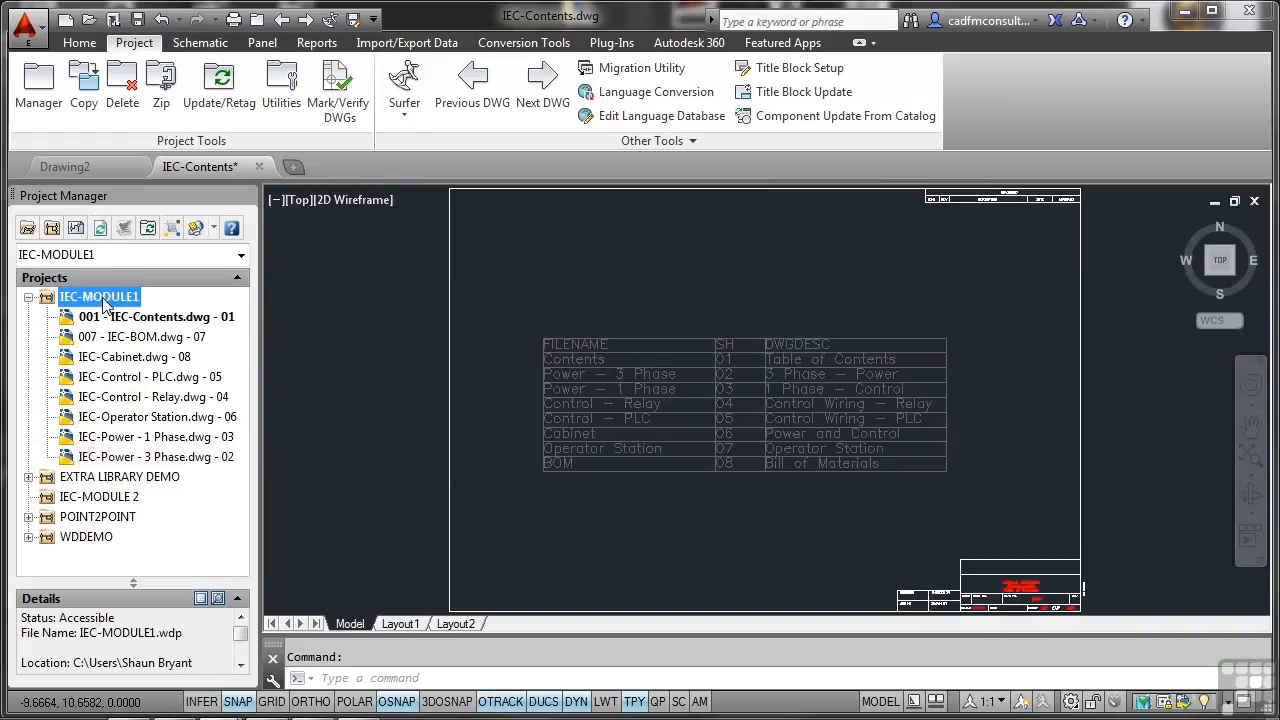
pyautogui.click(29, 297)
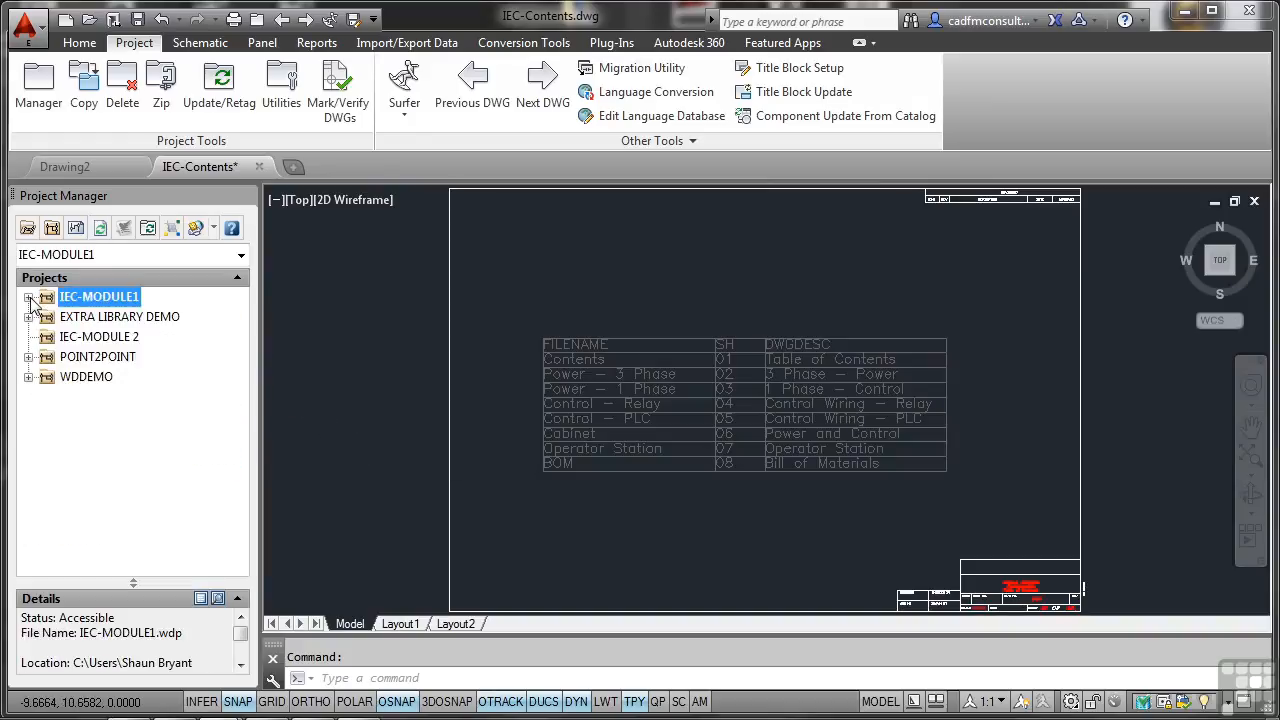
pyautogui.click(29, 297)
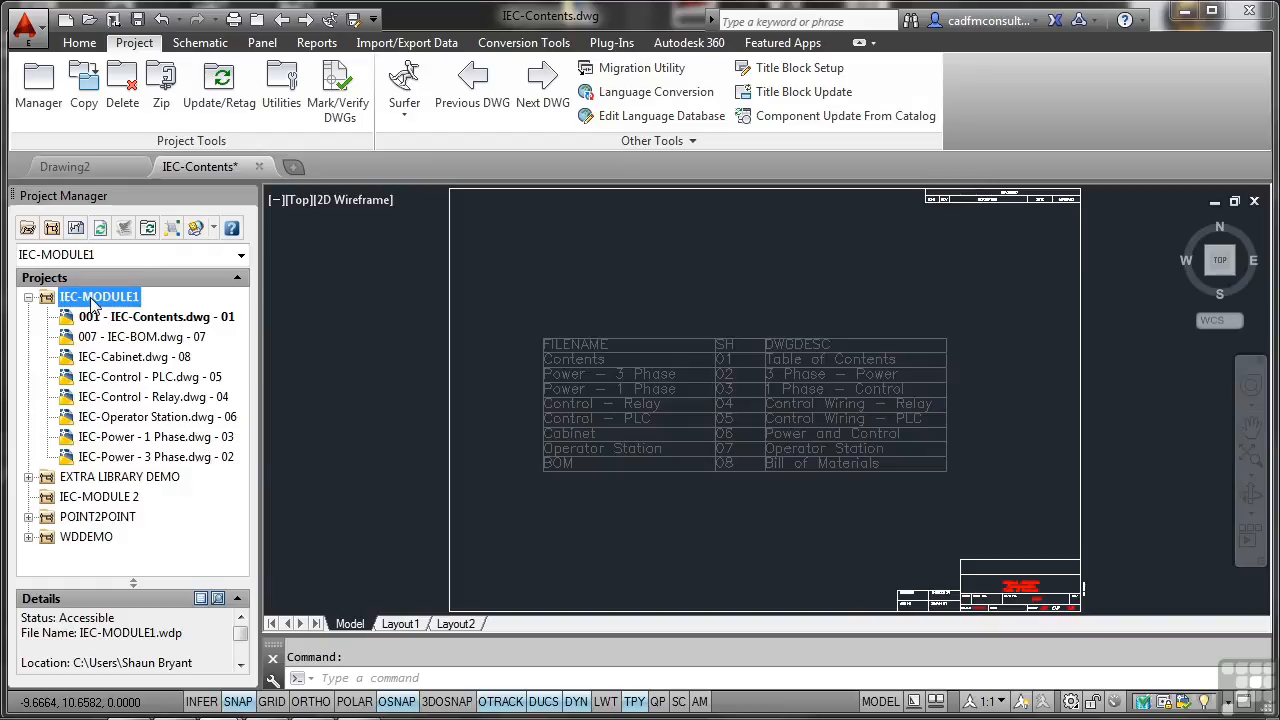
pyautogui.click(100, 229)
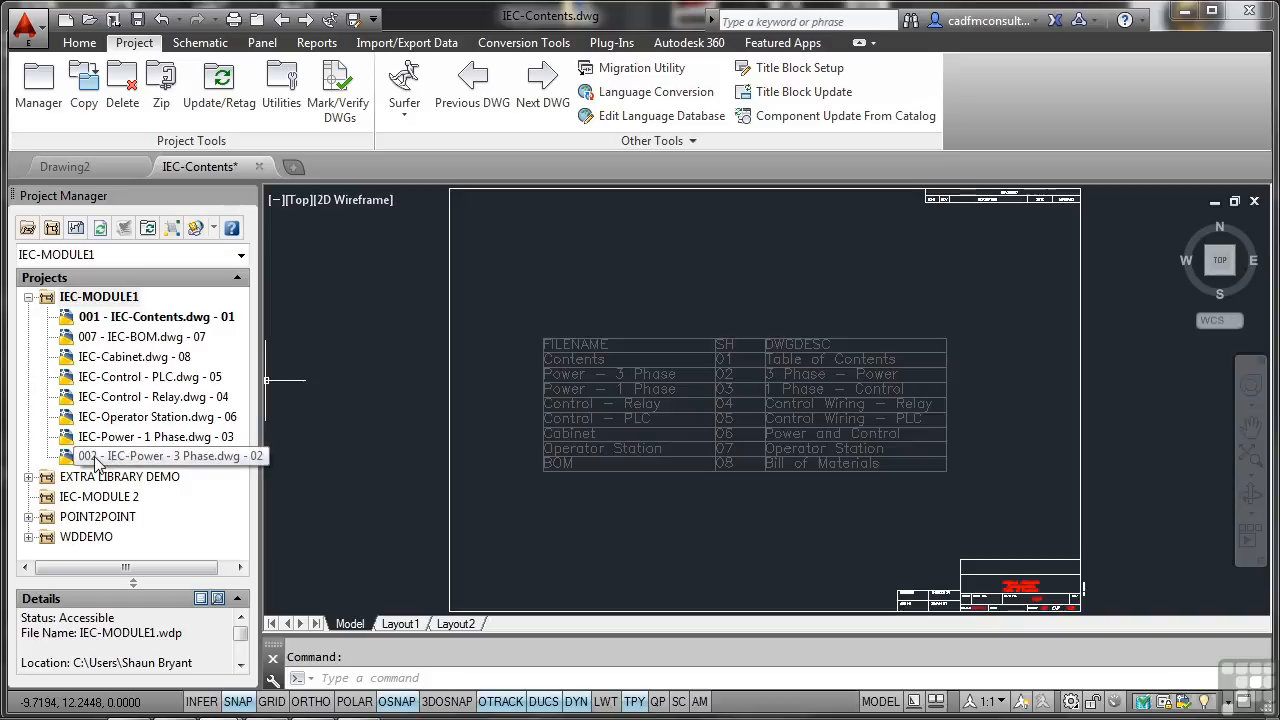
# Open IEC-BOM.dwg and set the title block's DWG# attribute to 007.
pyautogui.doubleClick(121, 342)
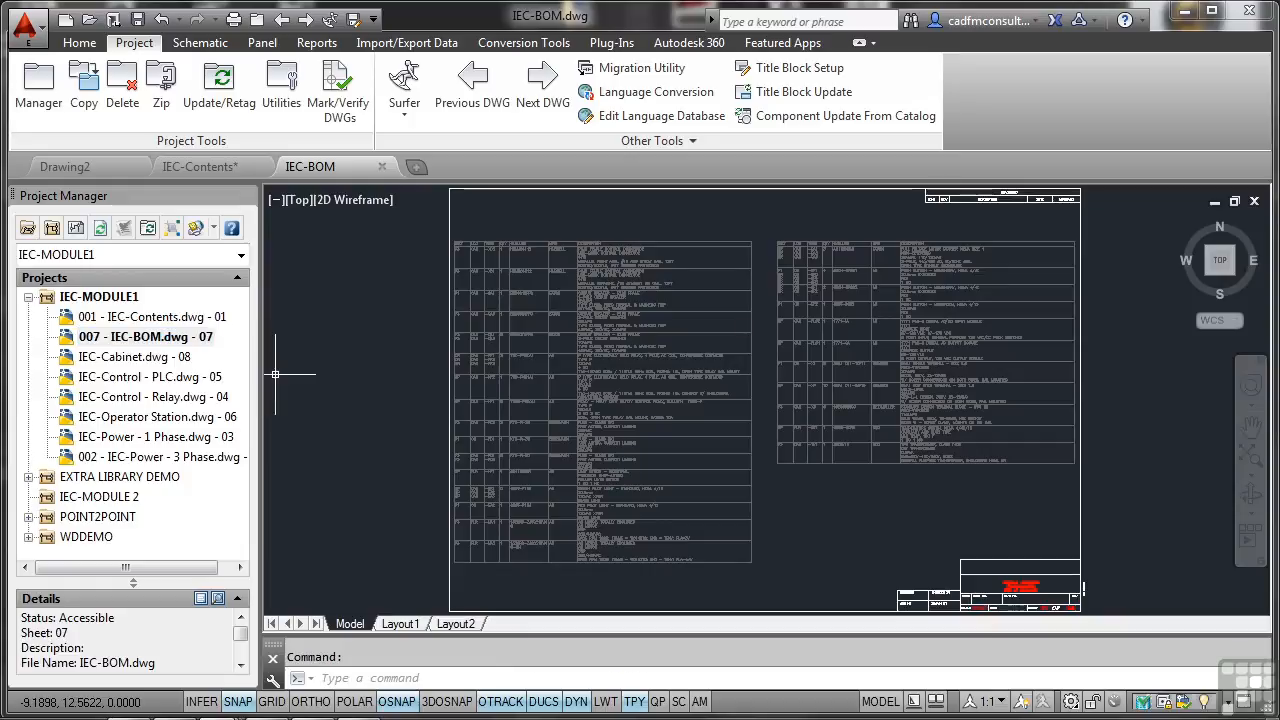
pyautogui.doubleClick(1016, 585)
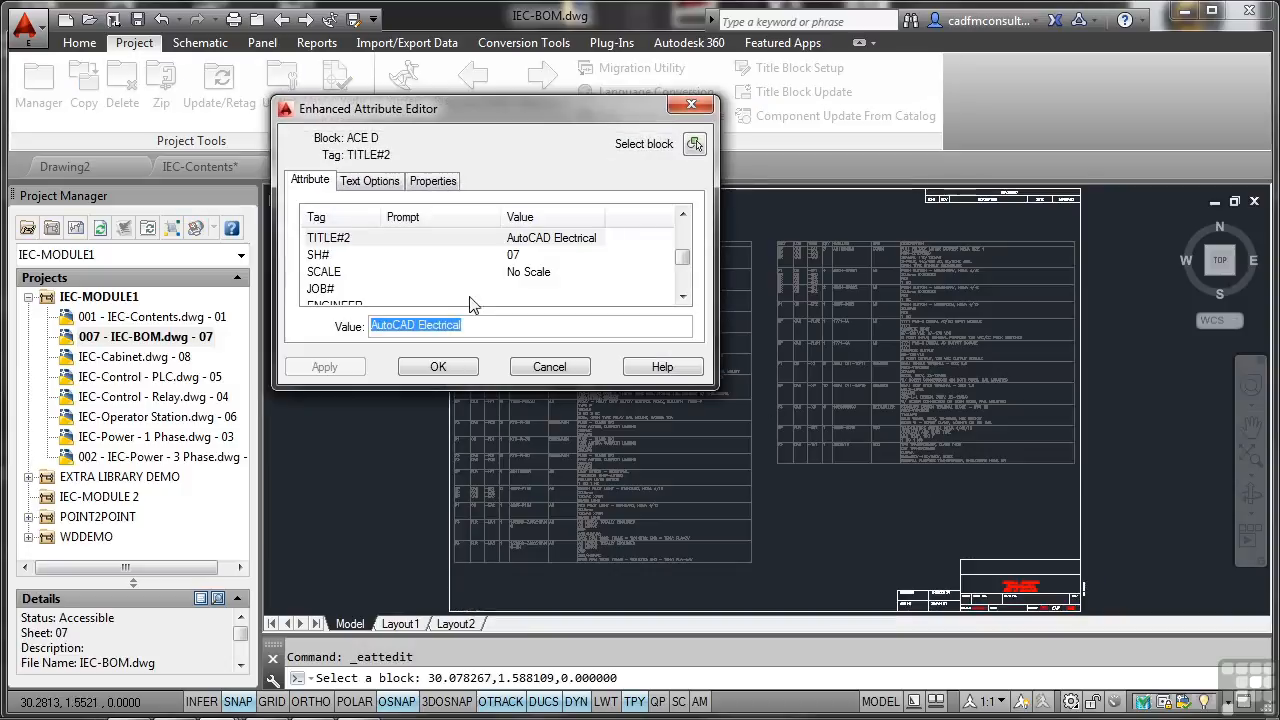
pyautogui.moveTo(688, 266); pyautogui.dragTo(688, 242)
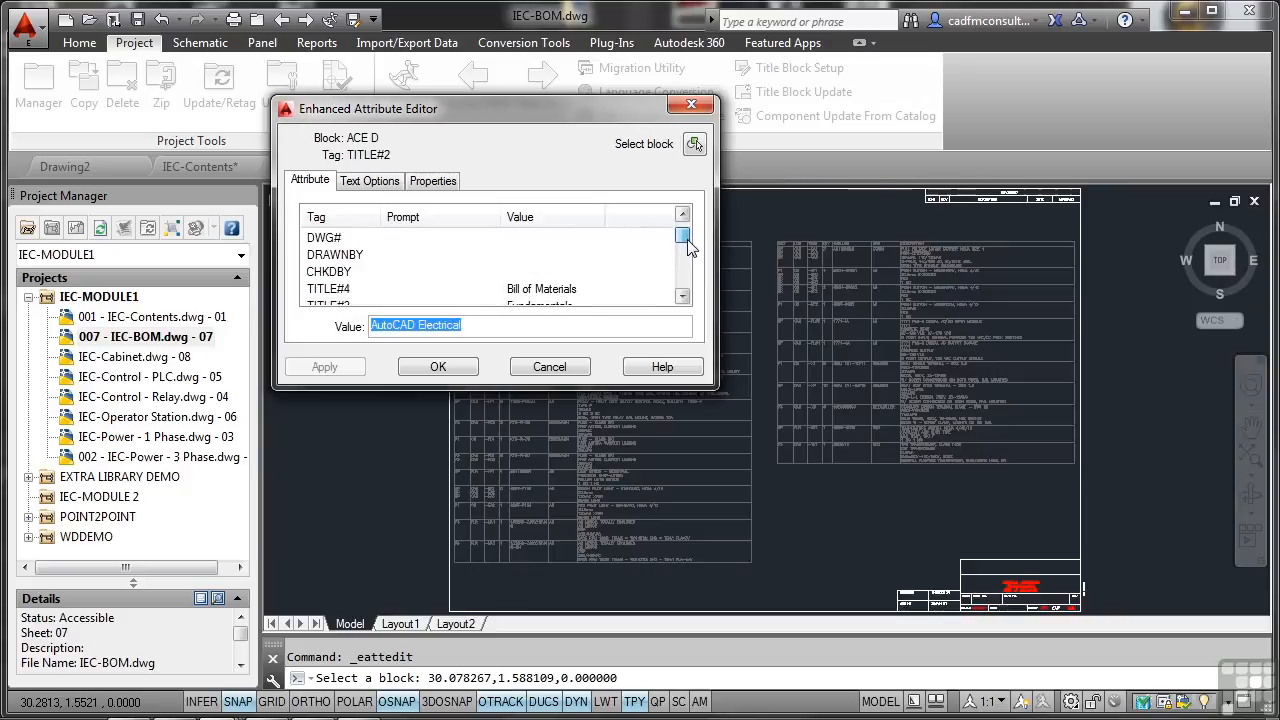
pyautogui.click(341, 239)
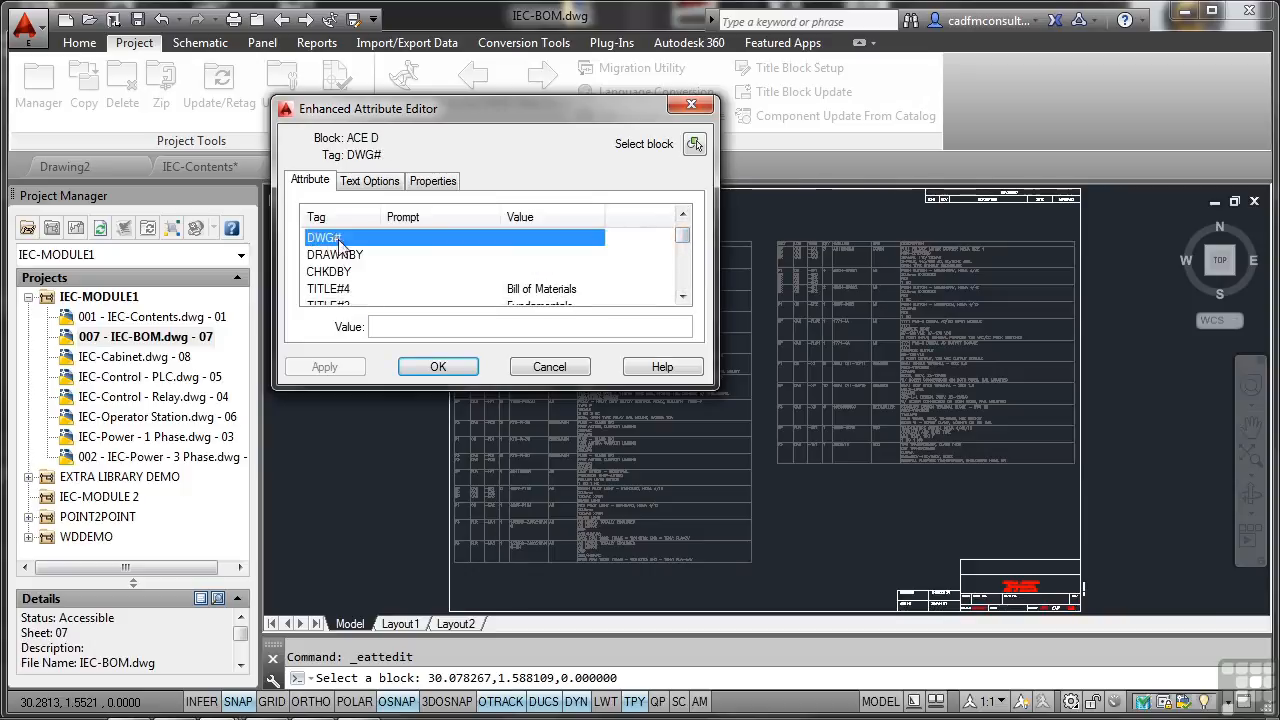
pyautogui.click(389, 326)
pyautogui.write('007')
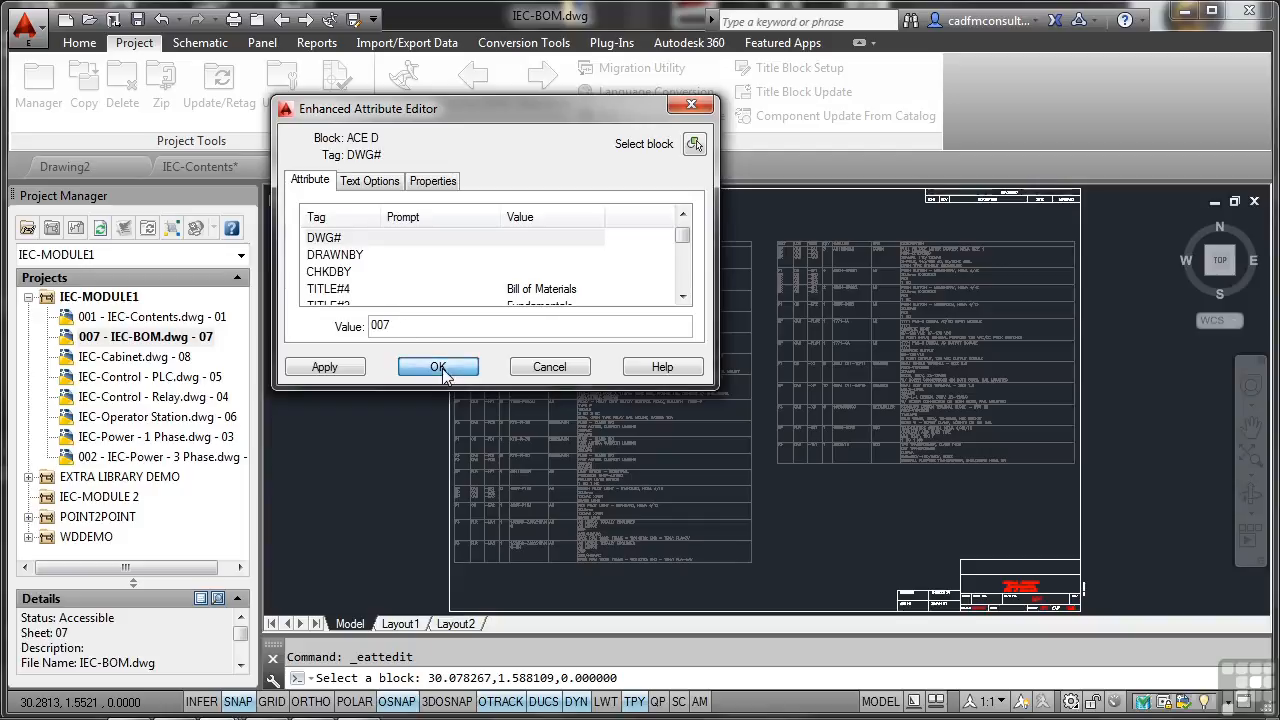
pyautogui.click(438, 367)
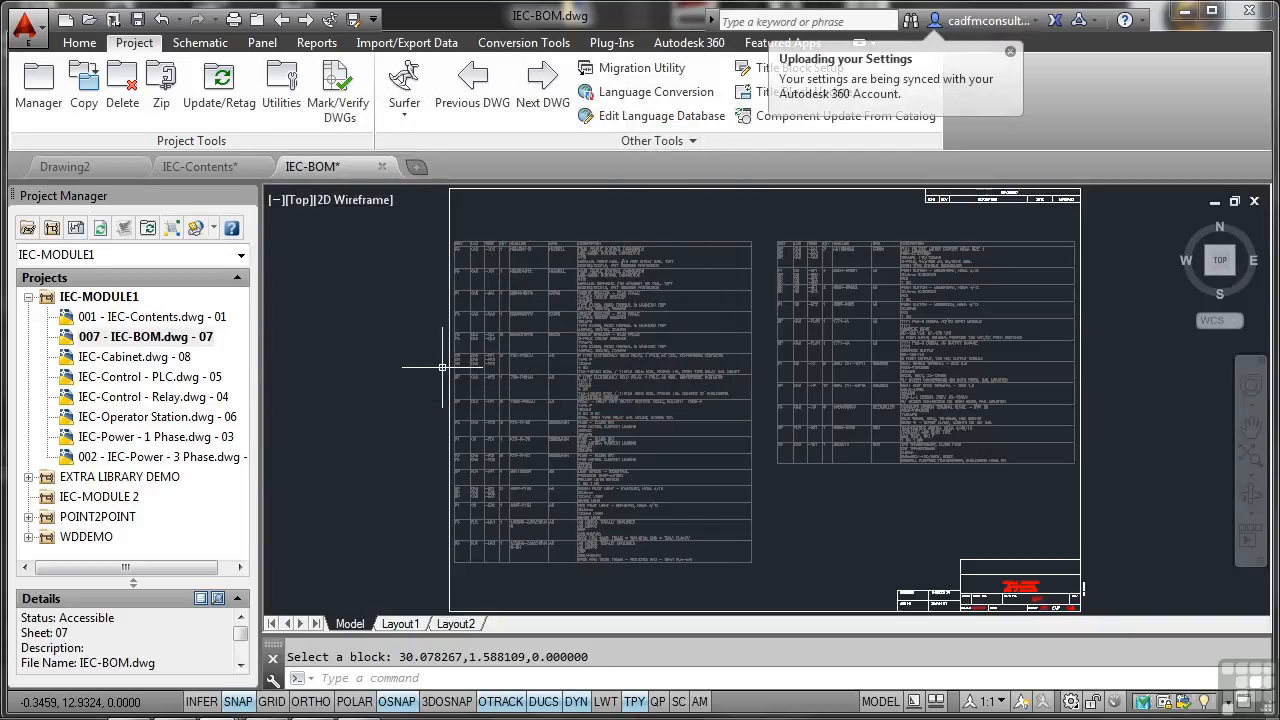
# Open IEC-Power - 3 Phase.dwg and set the title block's DWG# attribute to 002.
pyautogui.click(180, 462)
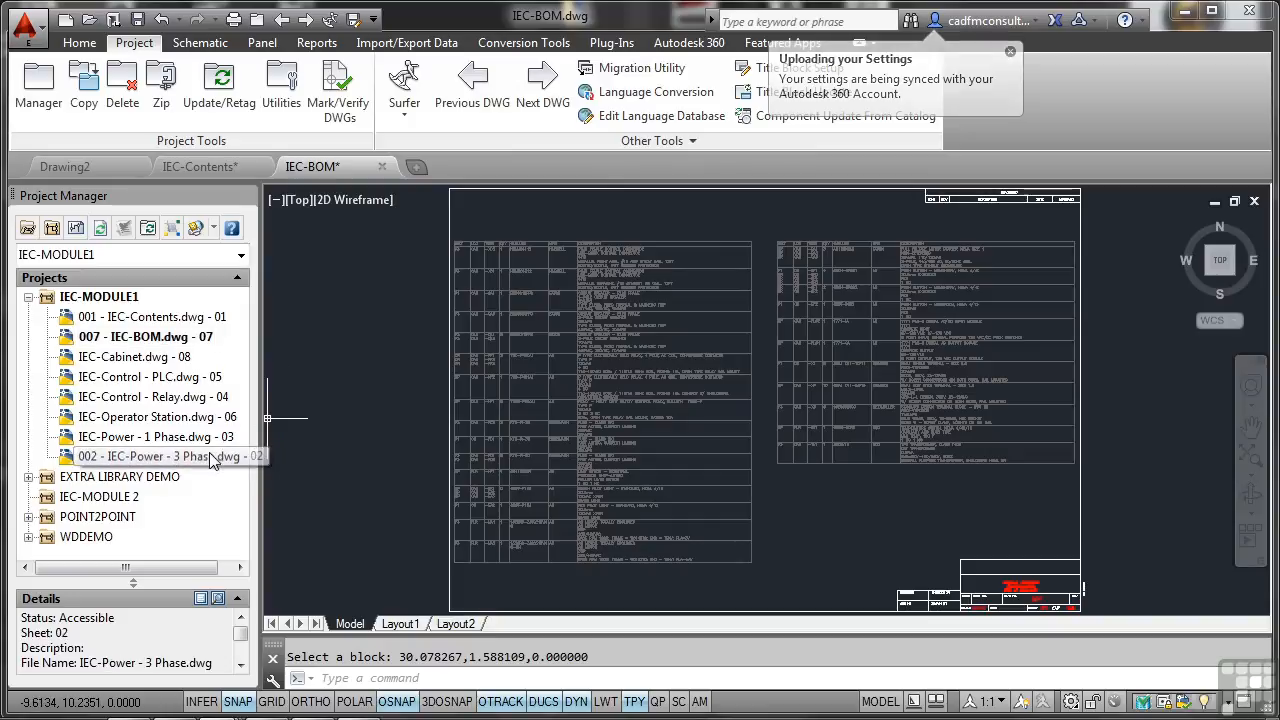
pyautogui.doubleClick(205, 460)
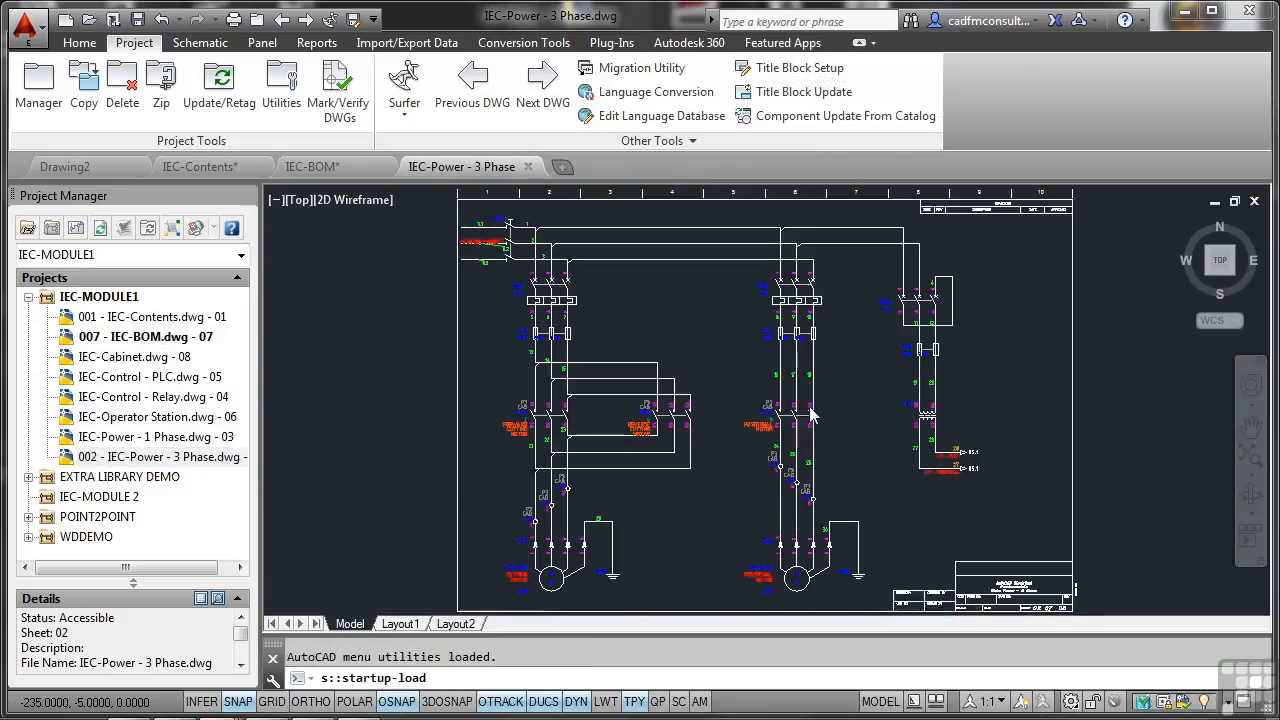
pyautogui.doubleClick(1008, 557)
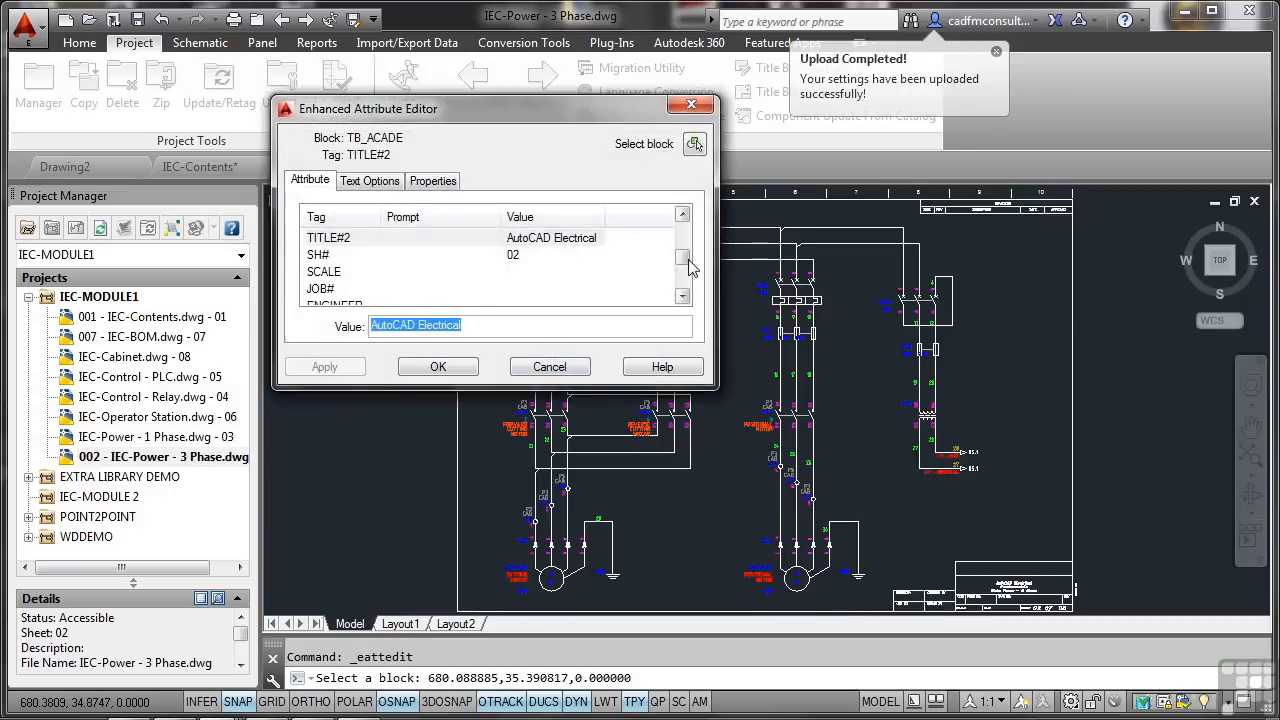
pyautogui.scroll(1, 688, 246)
pyautogui.moveTo(688, 248); pyautogui.dragTo(682, 222)
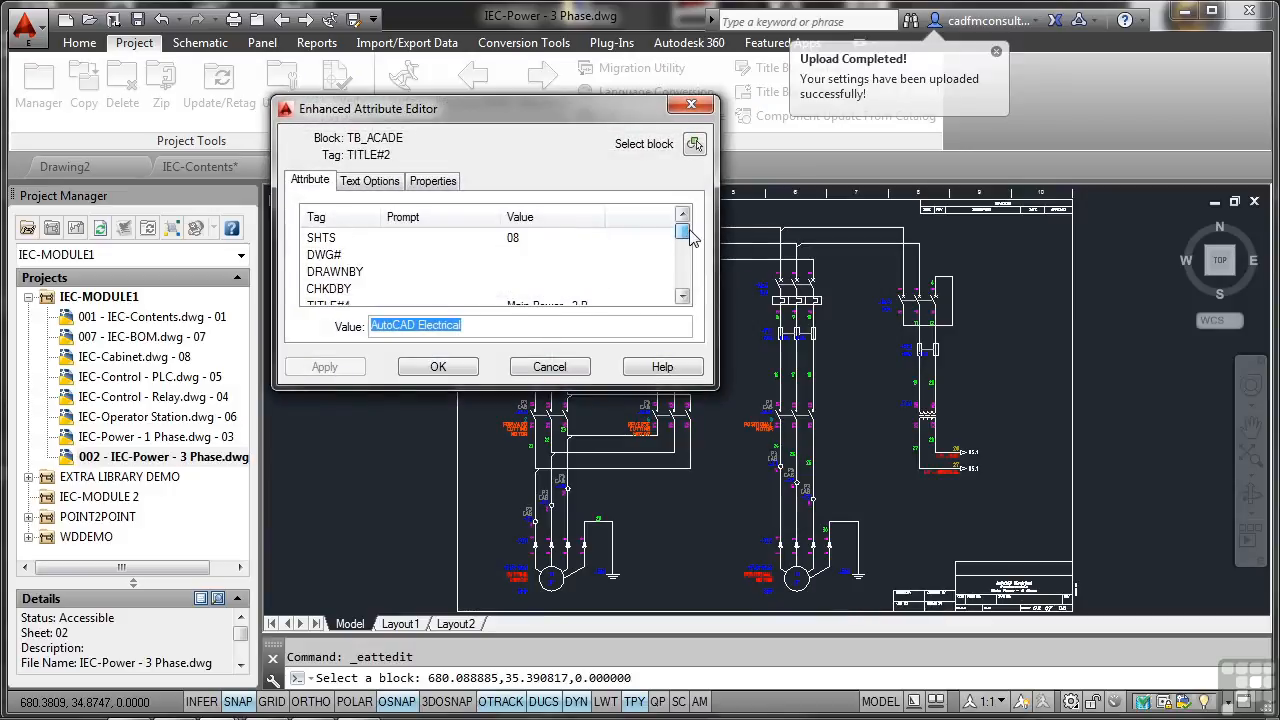
pyautogui.click(323, 257)
pyautogui.click(380, 327)
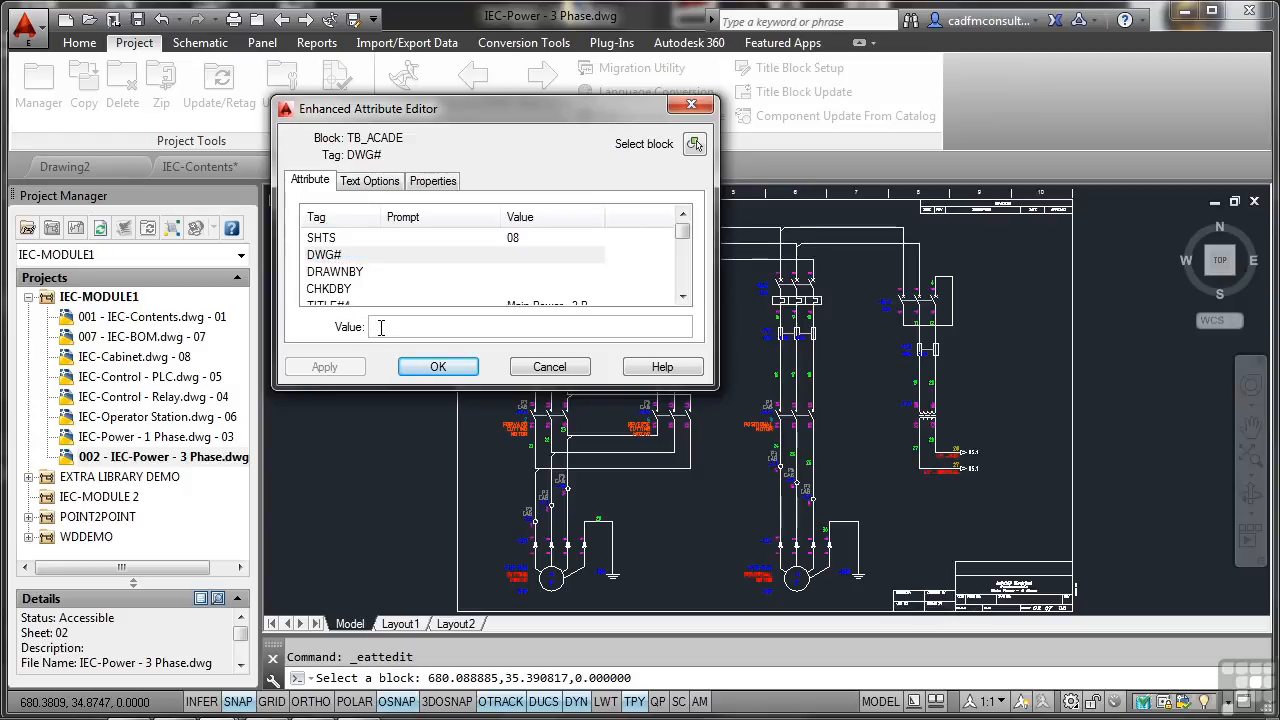
pyautogui.click(440, 368)
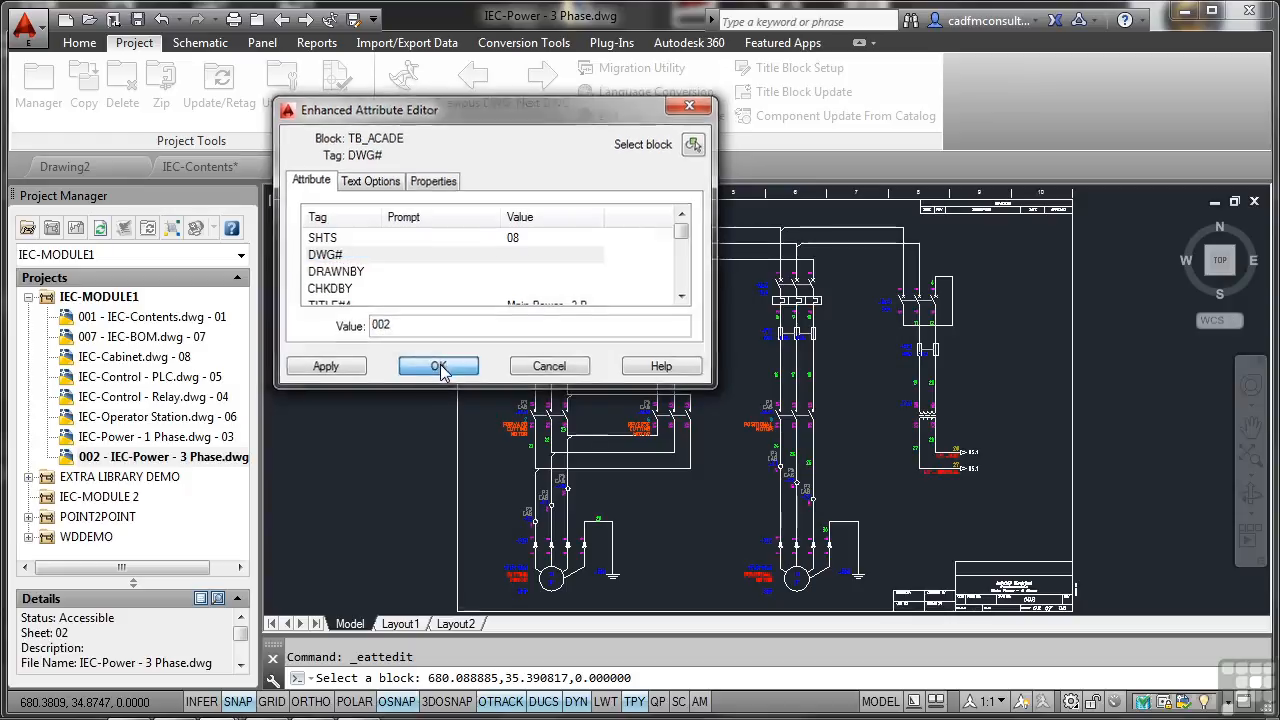